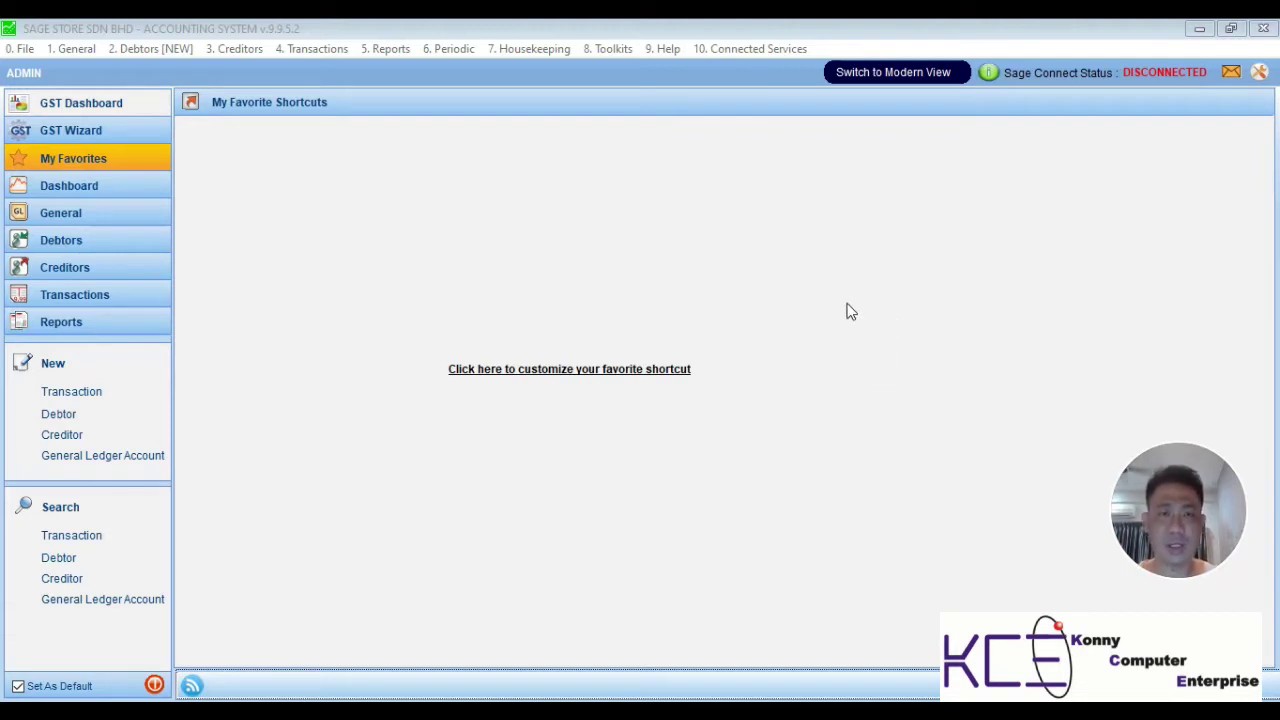
# Step: Open Transactions File Maintenance and start quick entries with PURCHASE as the master account
pyautogui.click(316, 49)
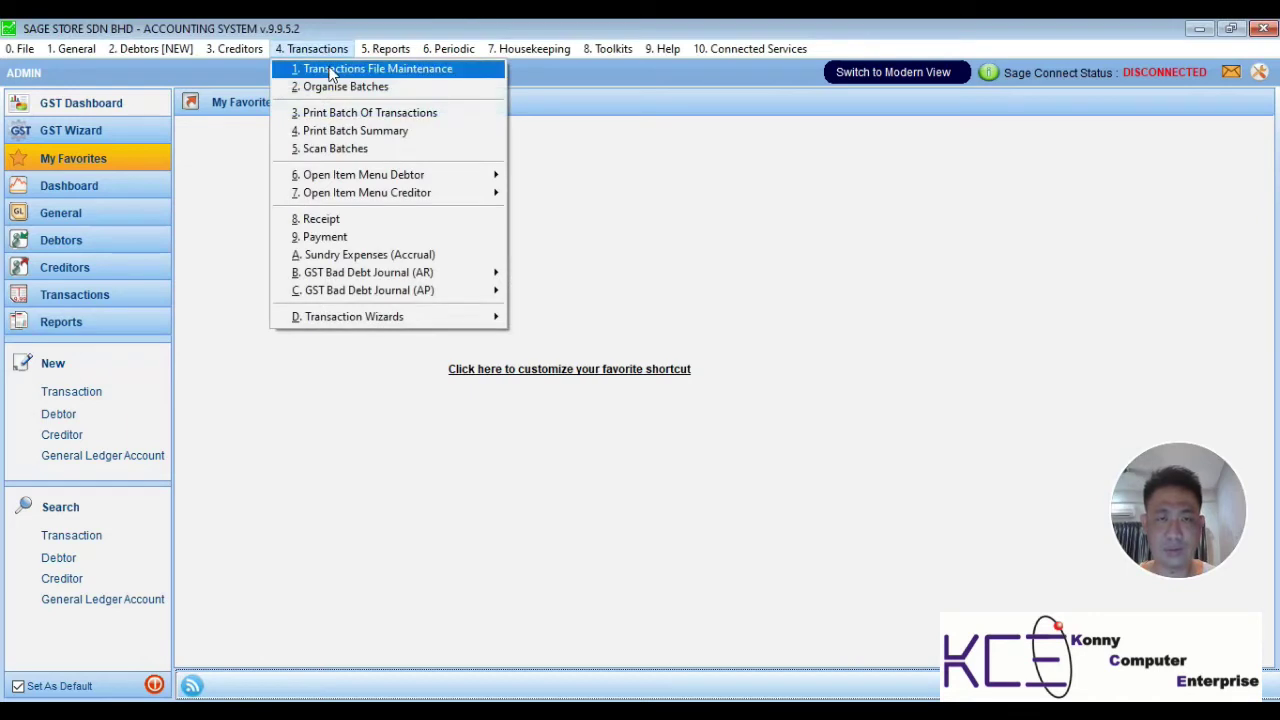
pyautogui.click(331, 70)
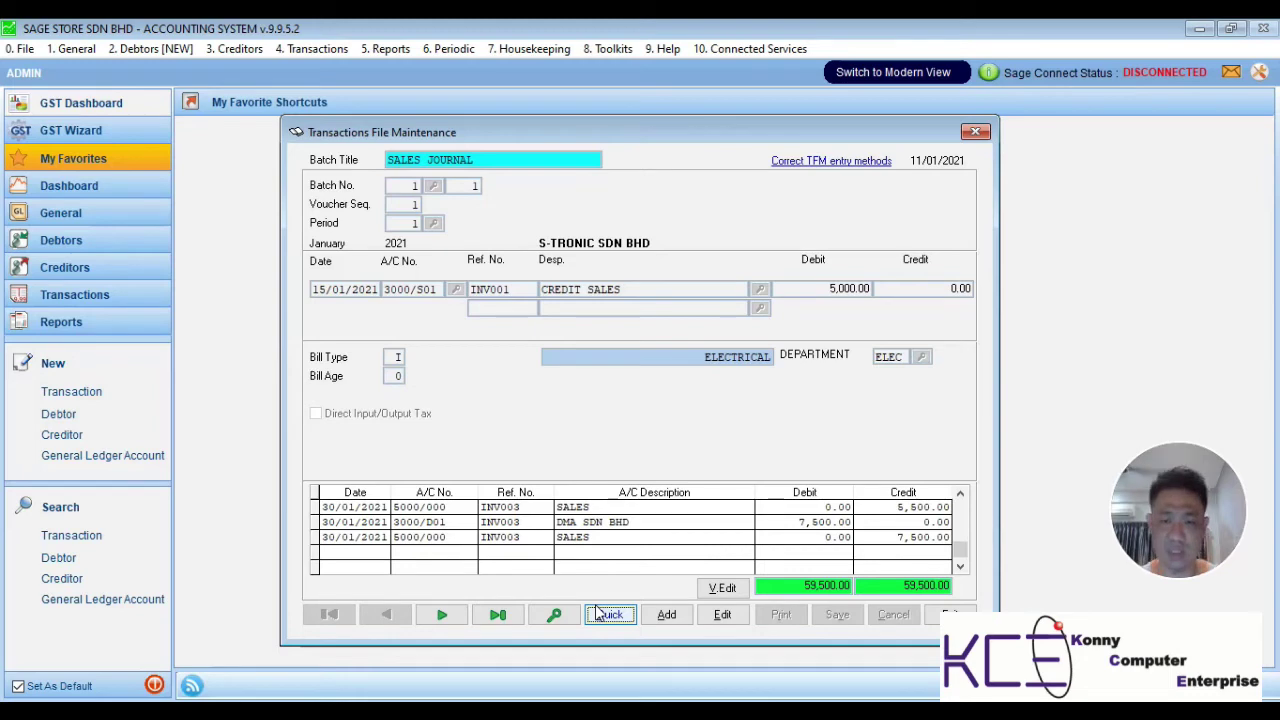
pyautogui.click(609, 615)
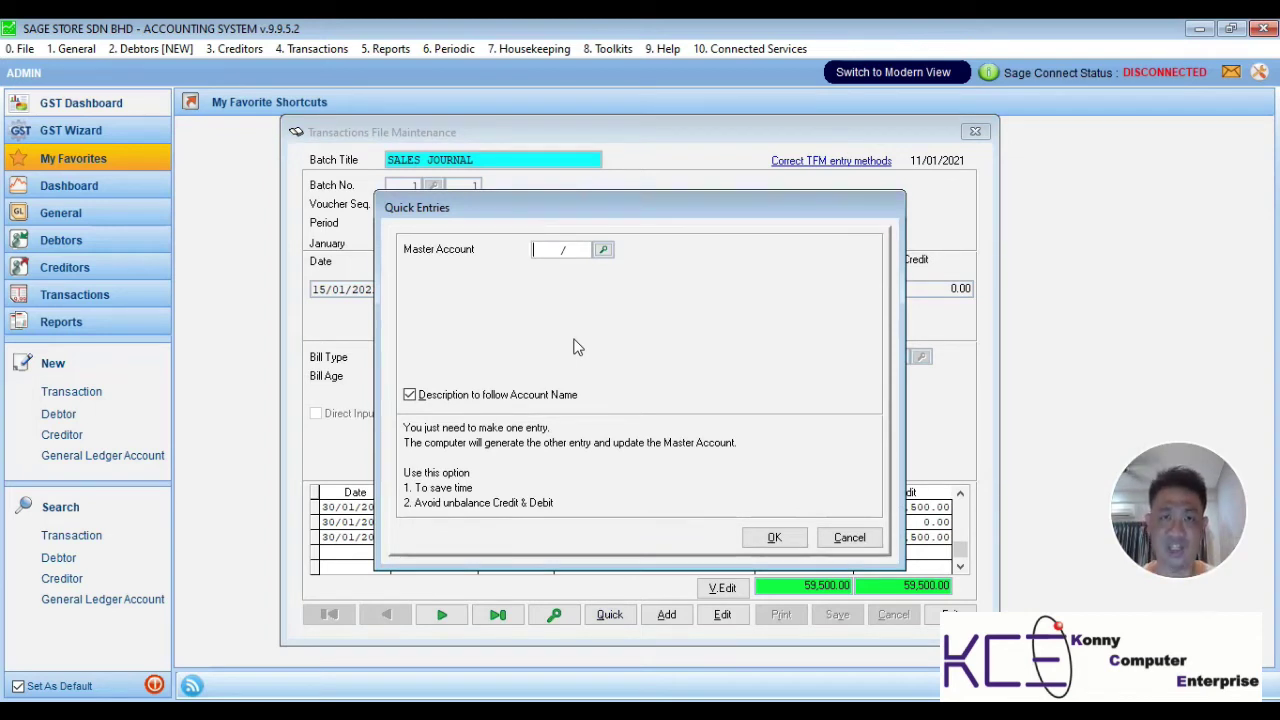
pyautogui.click(601, 251)
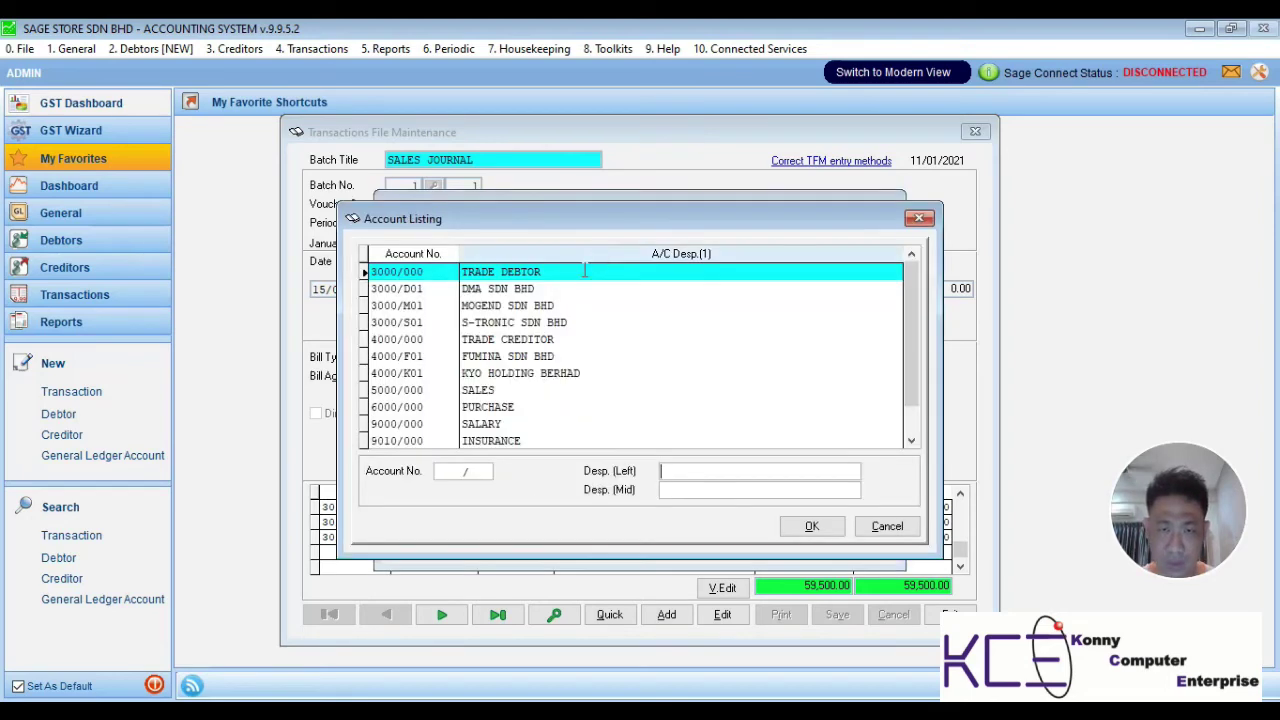
pyautogui.doubleClick(493, 406)
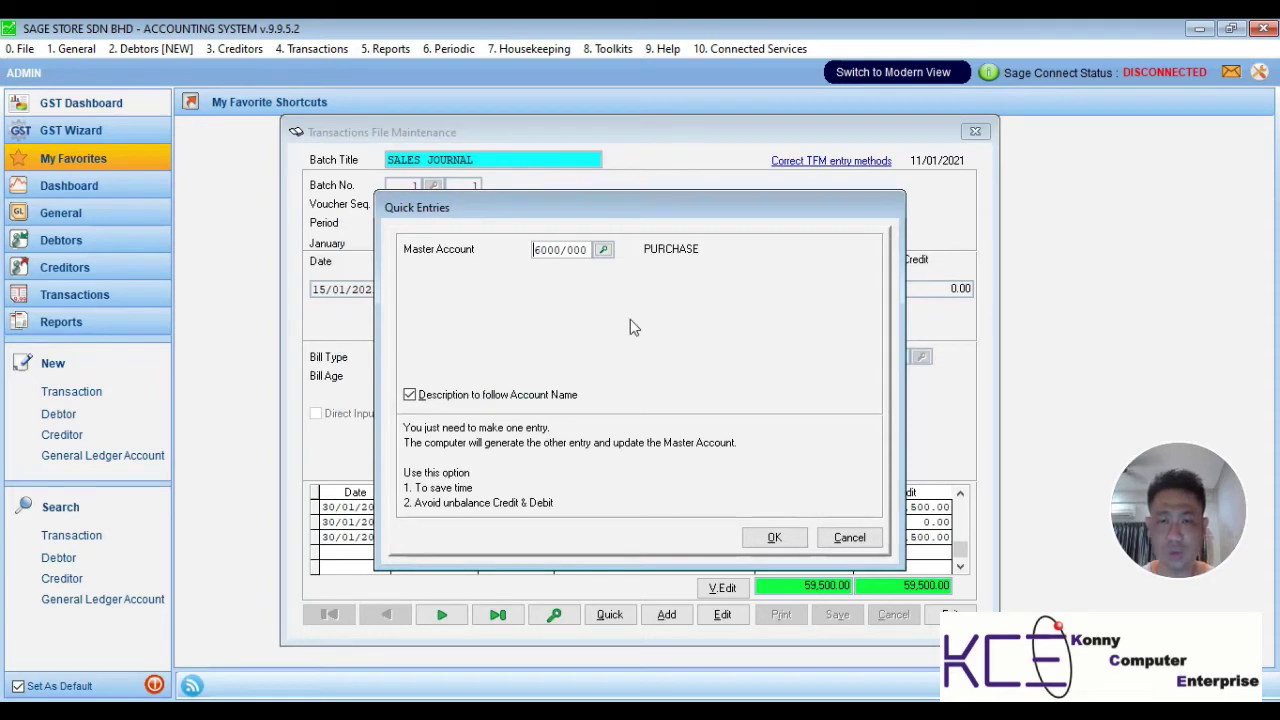
pyautogui.click(768, 538)
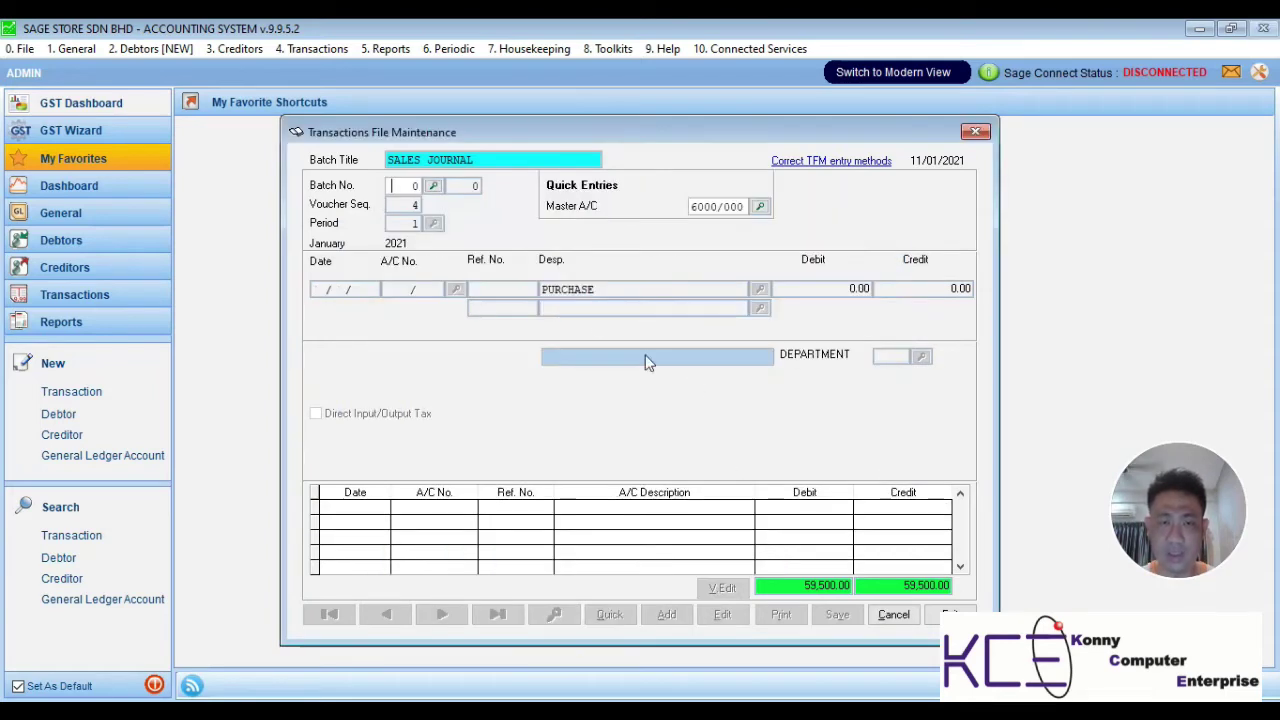
# Step: Choose the PURCHASE JOURNAL batch for the quick entries and accept period 1
pyautogui.click(432, 194)
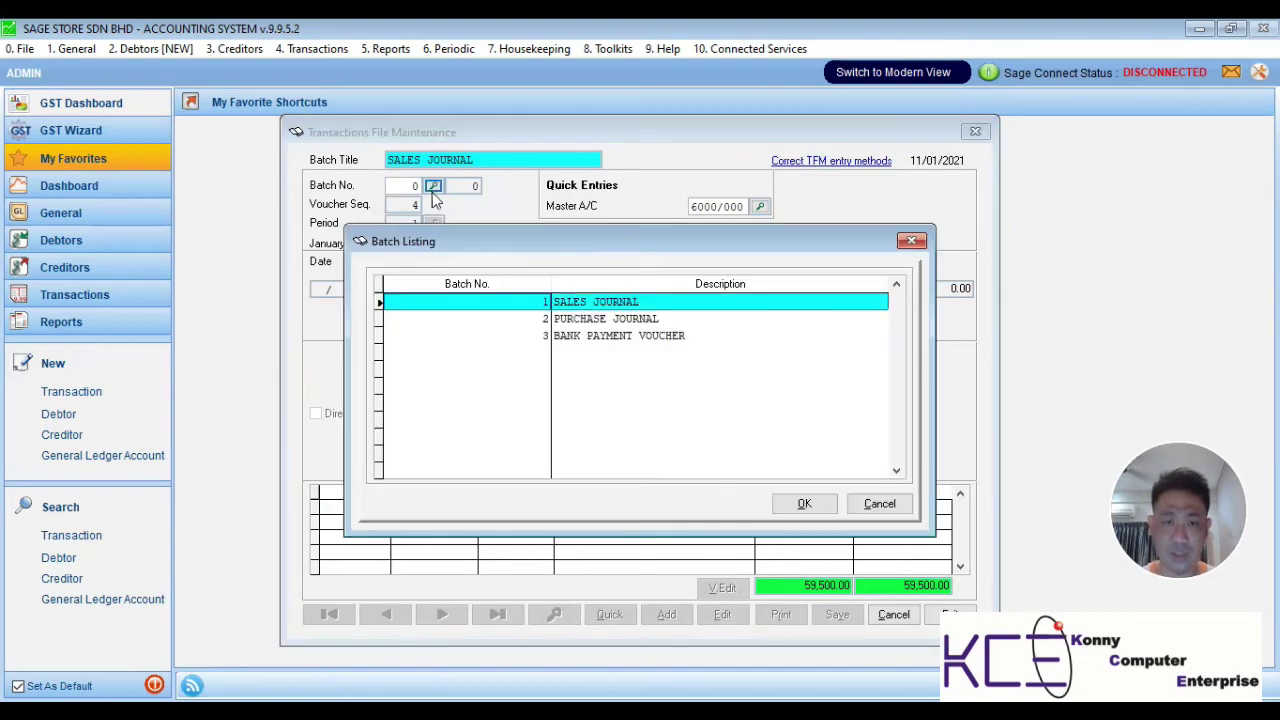
pyautogui.doubleClick(590, 318)
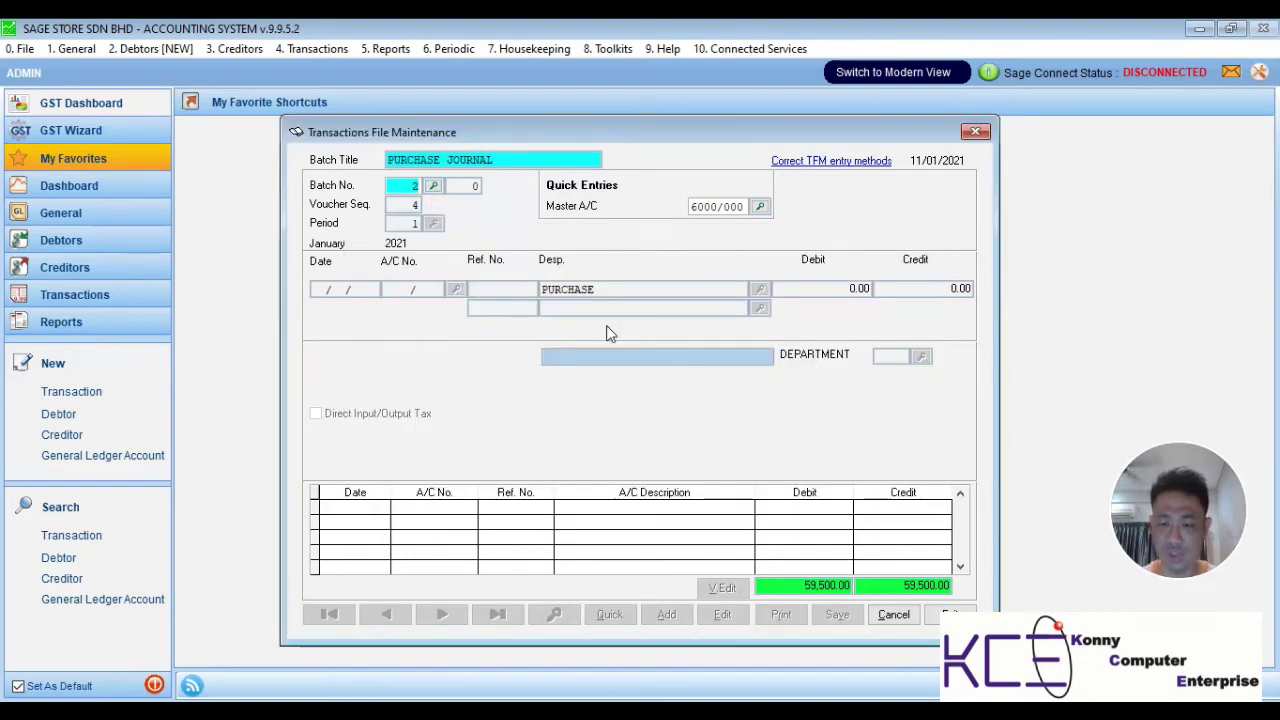
pyautogui.press('Return')
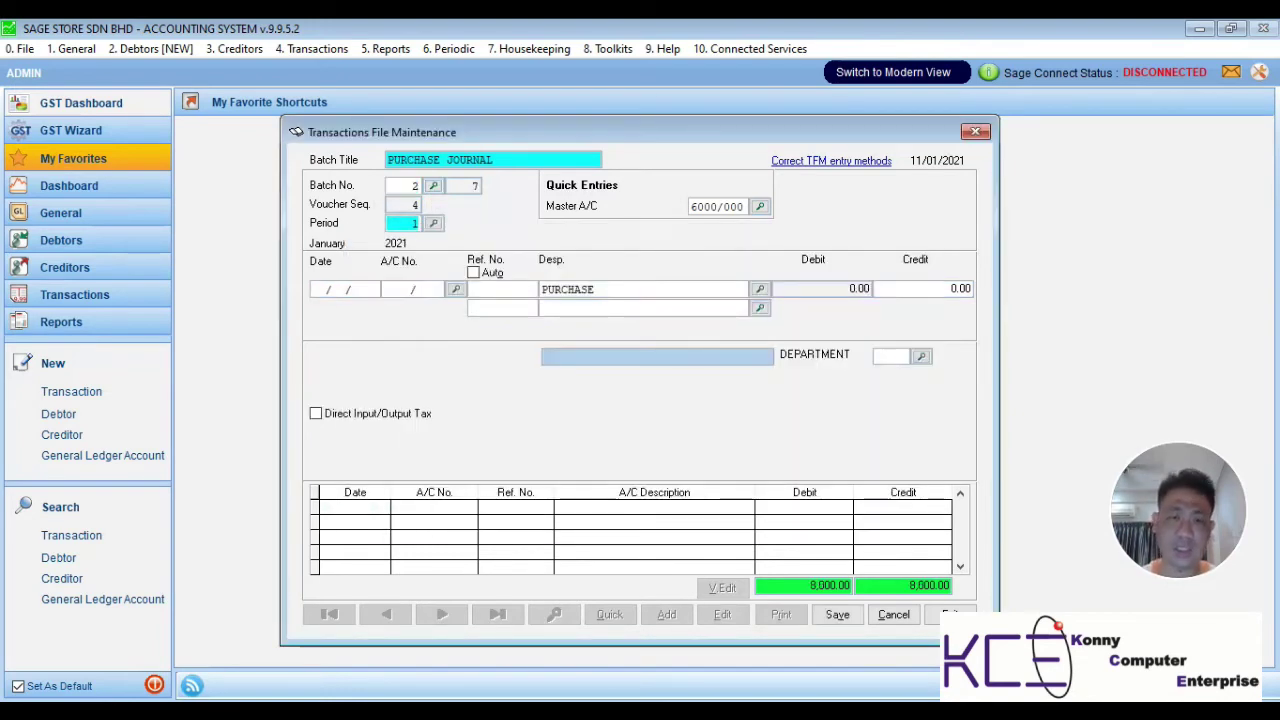
pyautogui.press('Return')
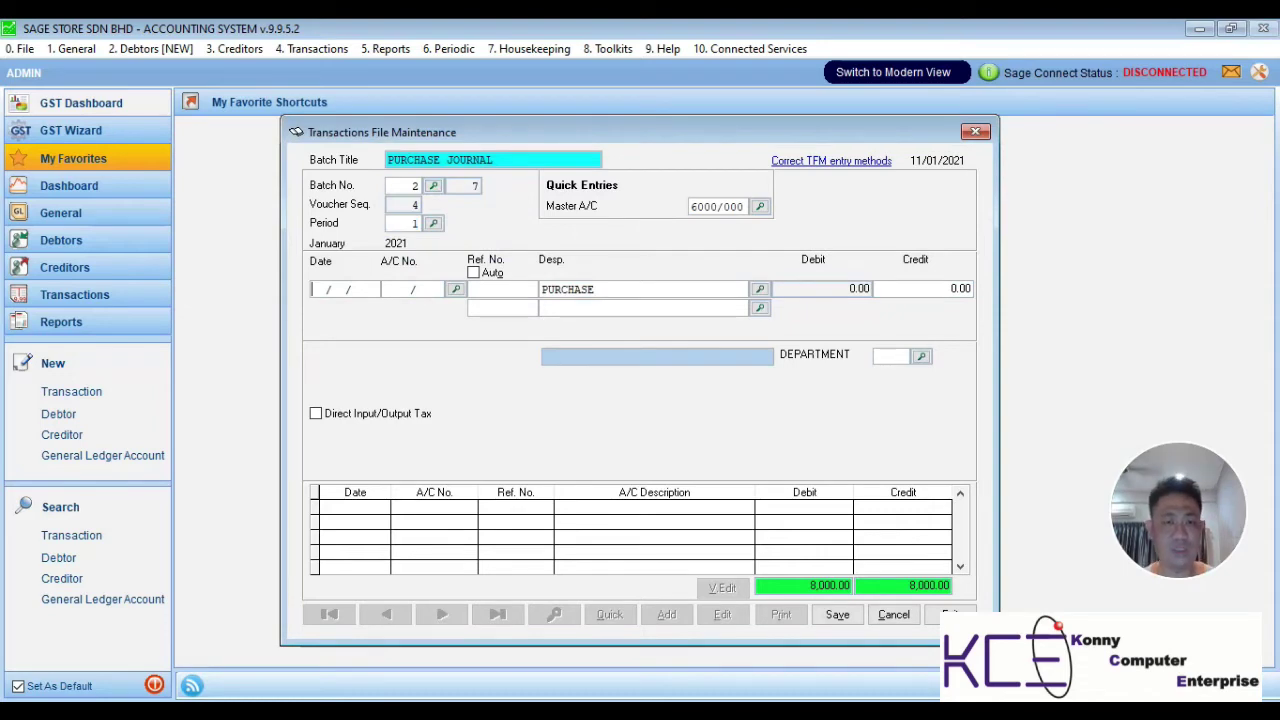
# Step: Date the purchase entry 25/01/2021 and assign it to the creditor KYO HOLDING BERHAD
pyautogui.write('25/01/202')
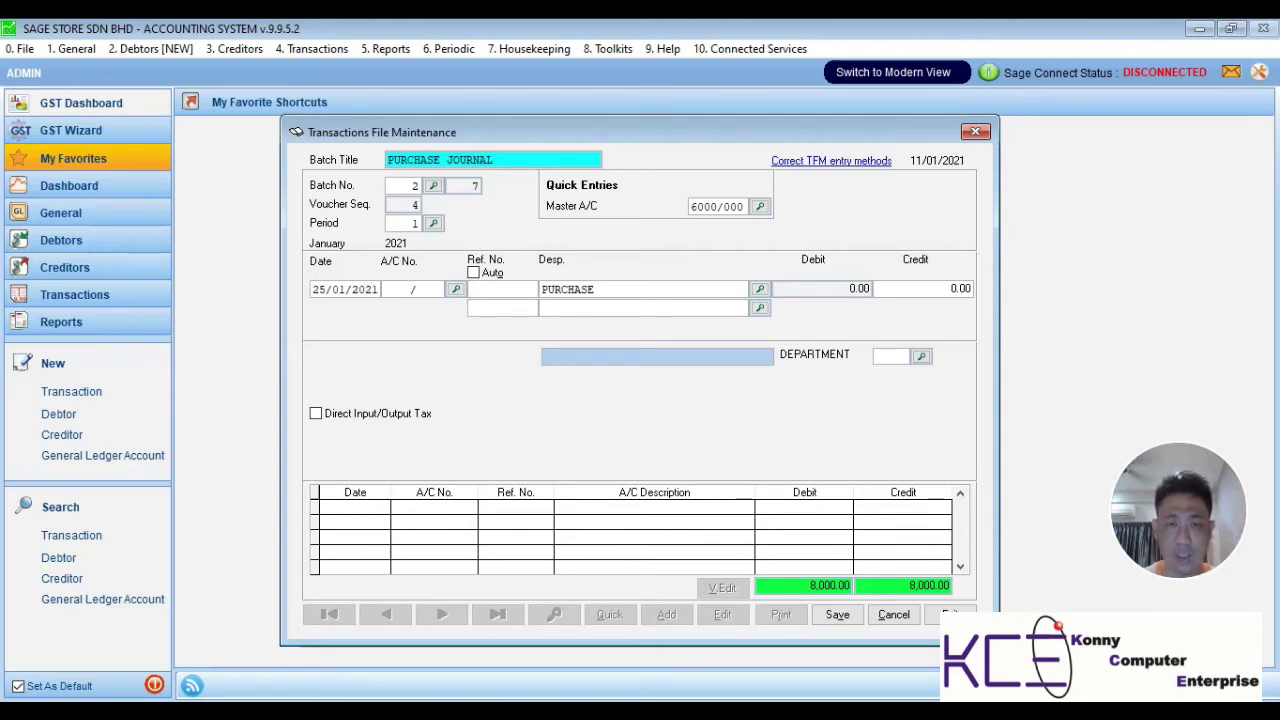
pyautogui.write('1')
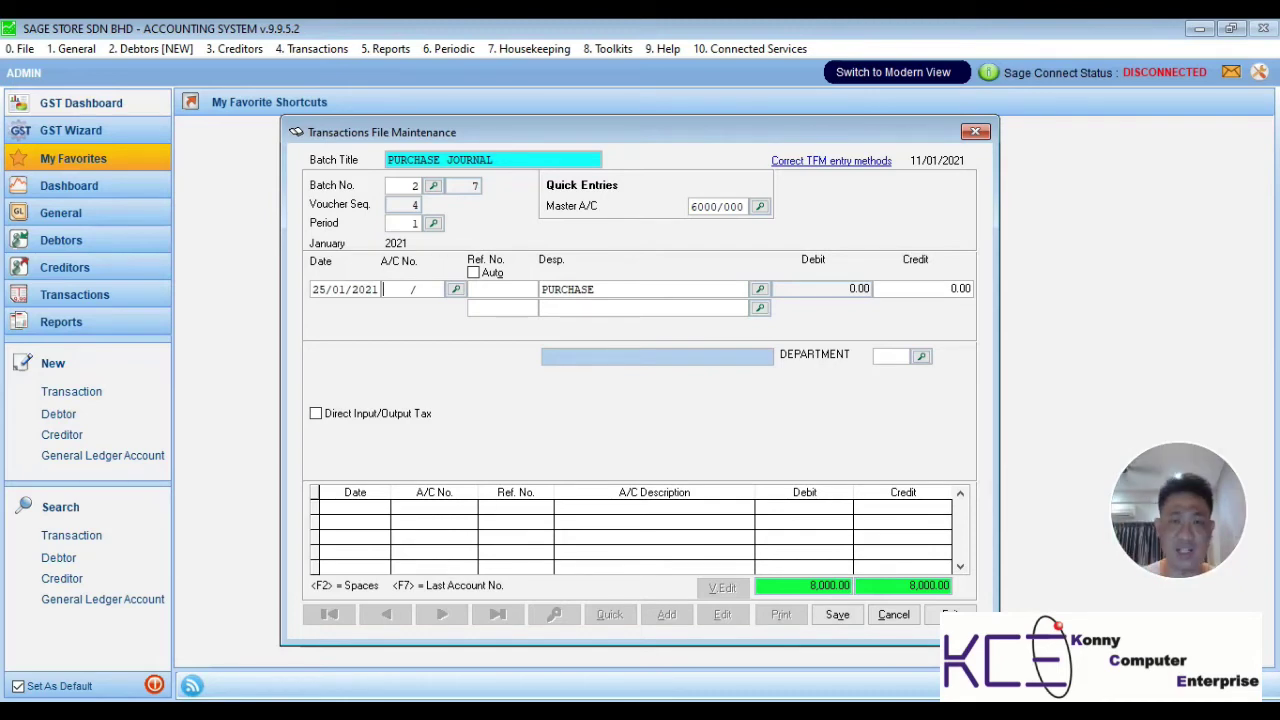
pyautogui.press('Return')
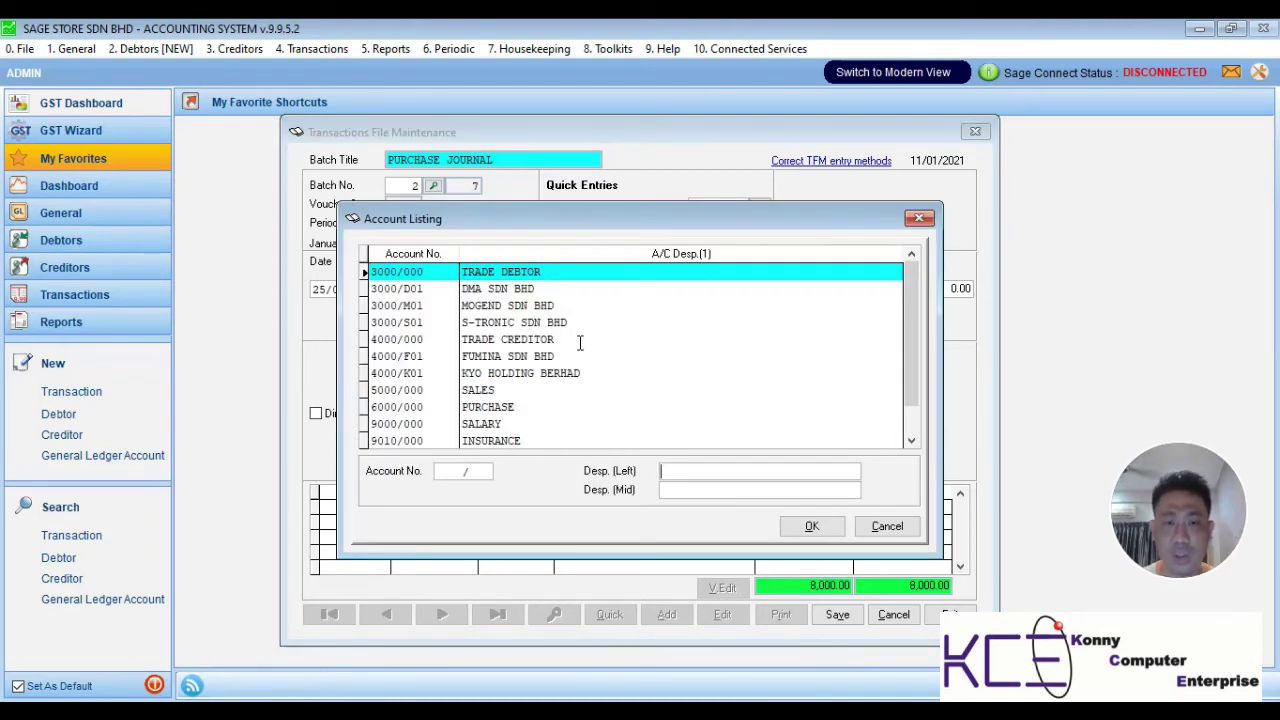
pyautogui.doubleClick(547, 375)
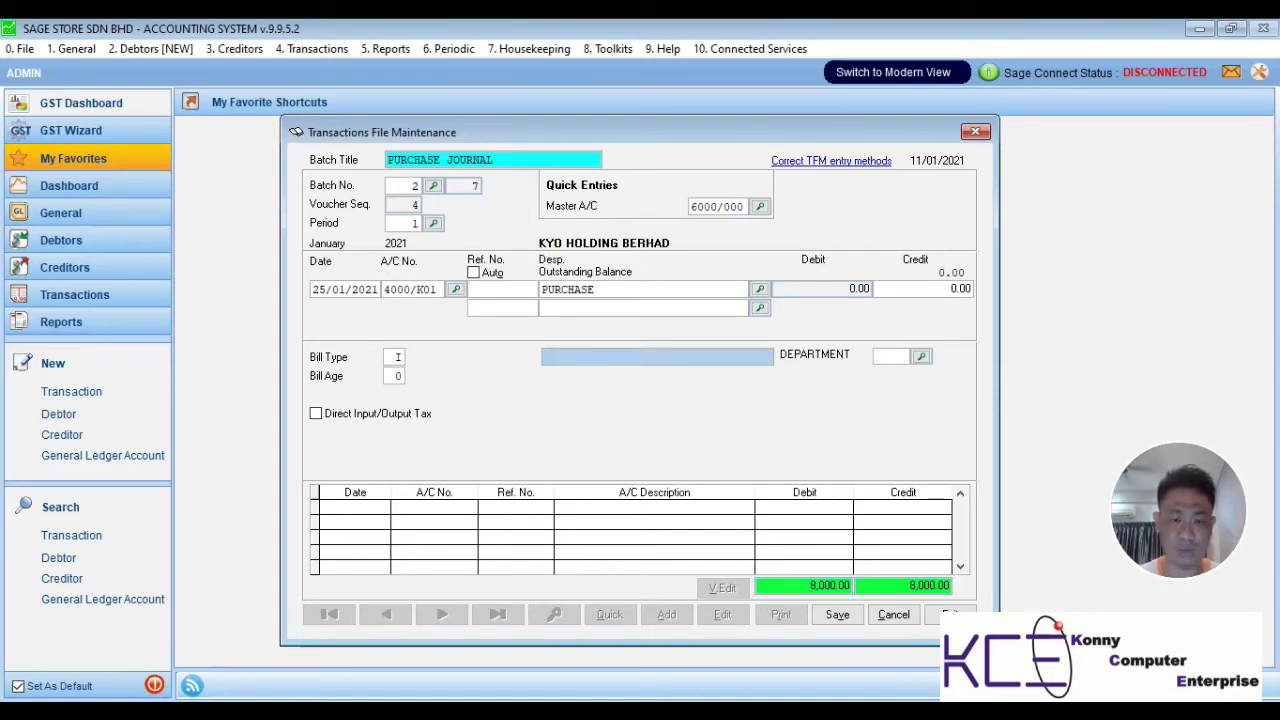
# Step: Enter reference number INV123456, keep the PURCHASE description and set the credit amount to 6,500.00
pyautogui.write('INV123456')
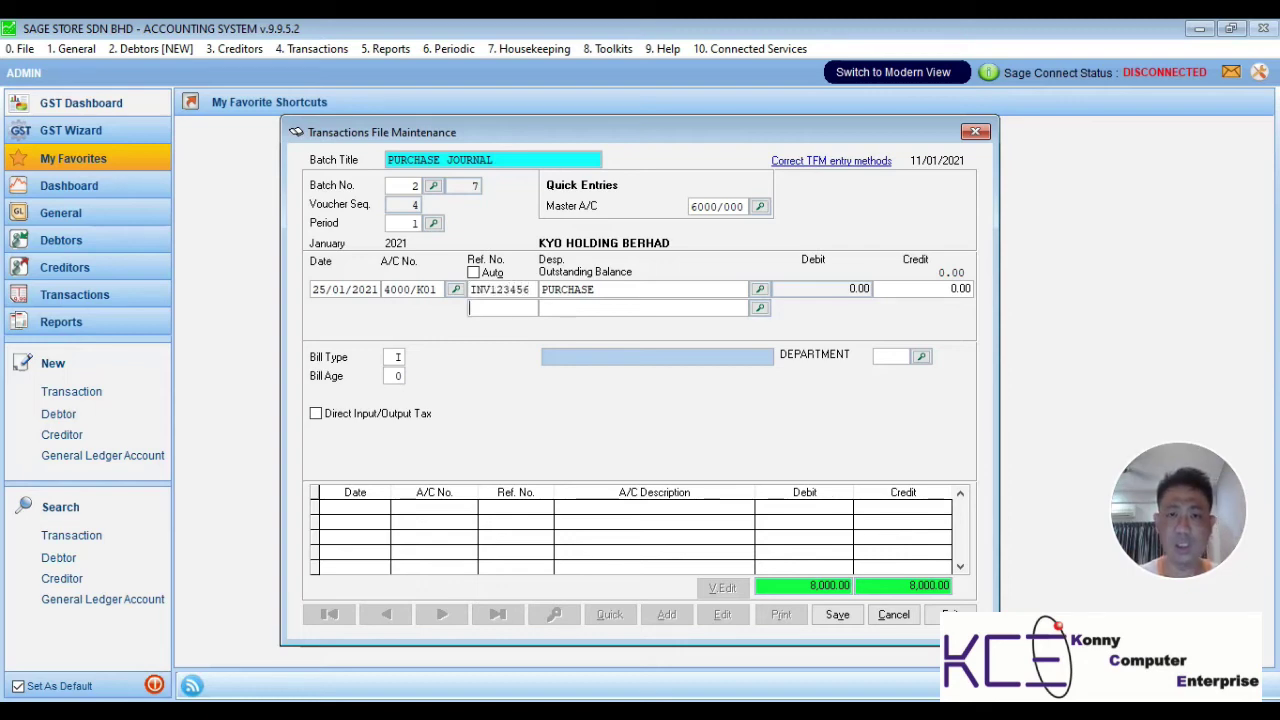
pyautogui.press('Return')
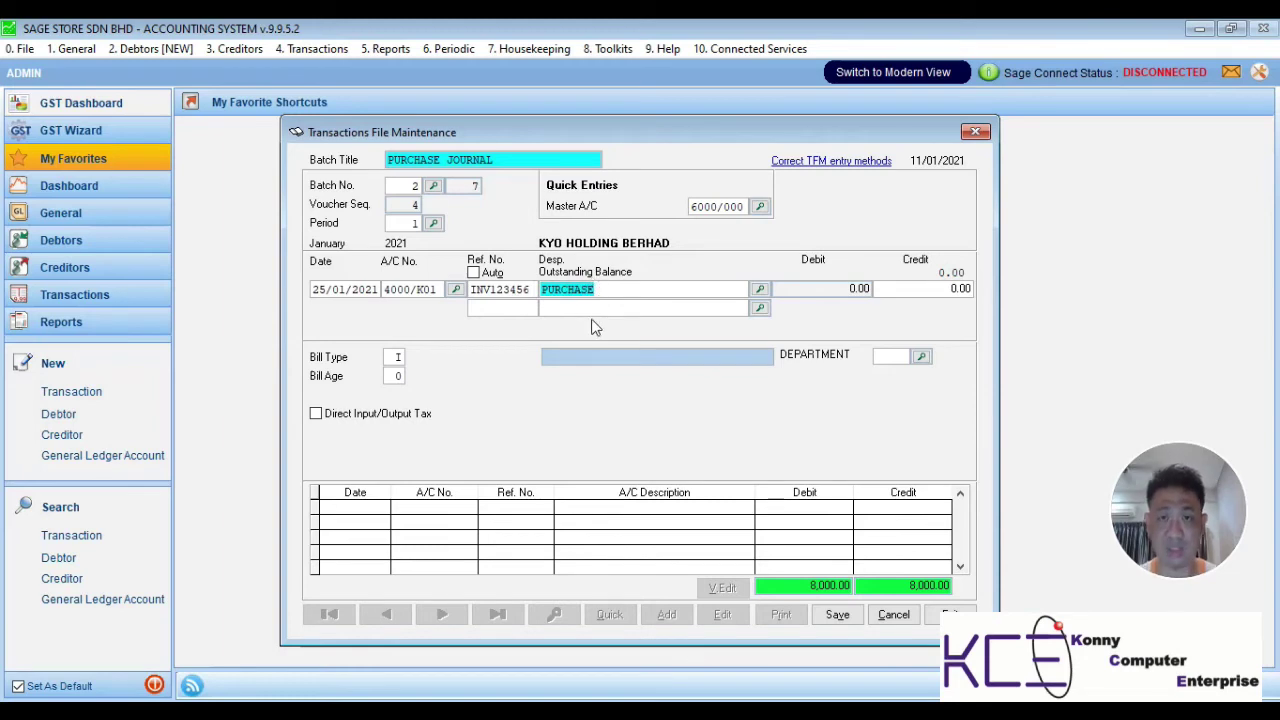
pyautogui.press('Return')
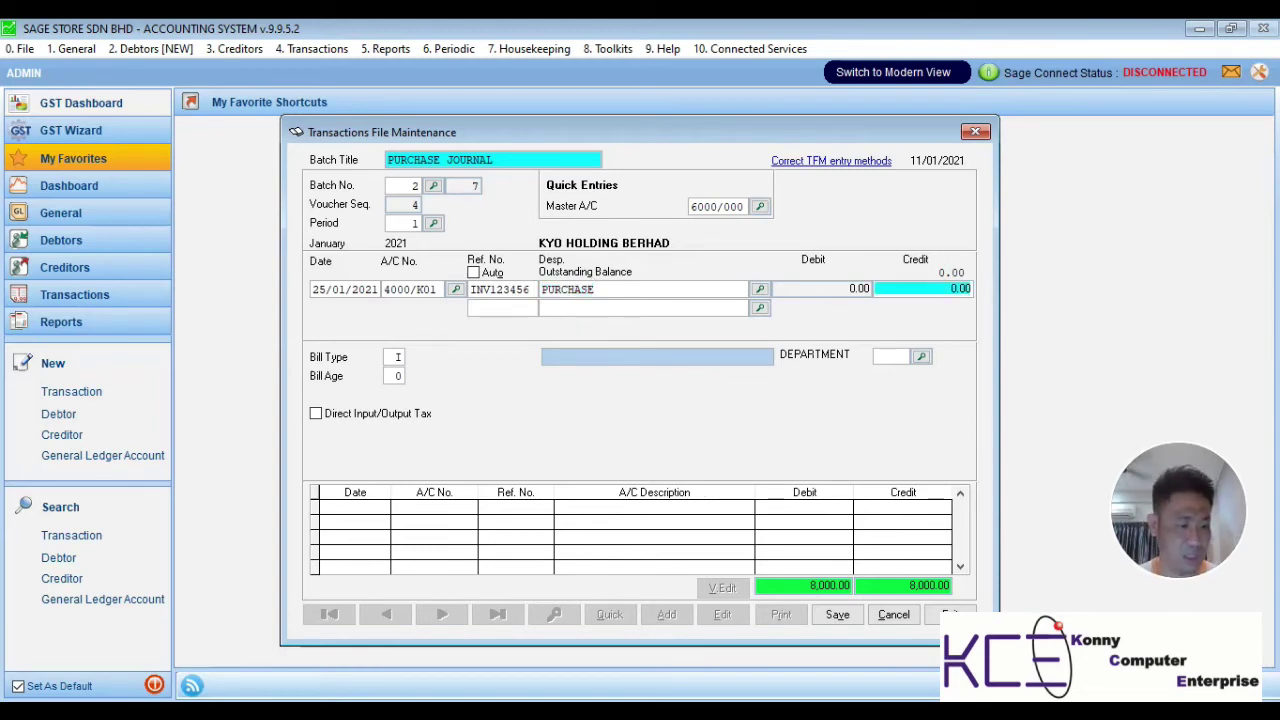
pyautogui.write('6500')
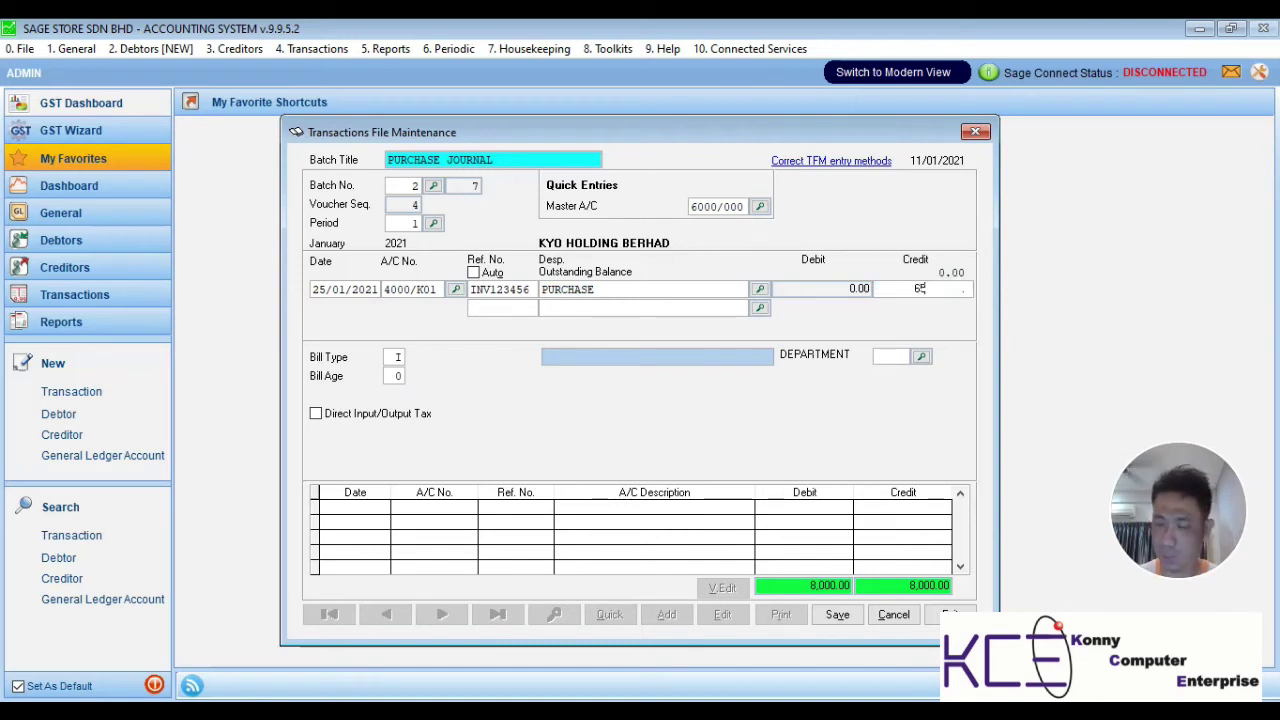
pyautogui.press('Return')
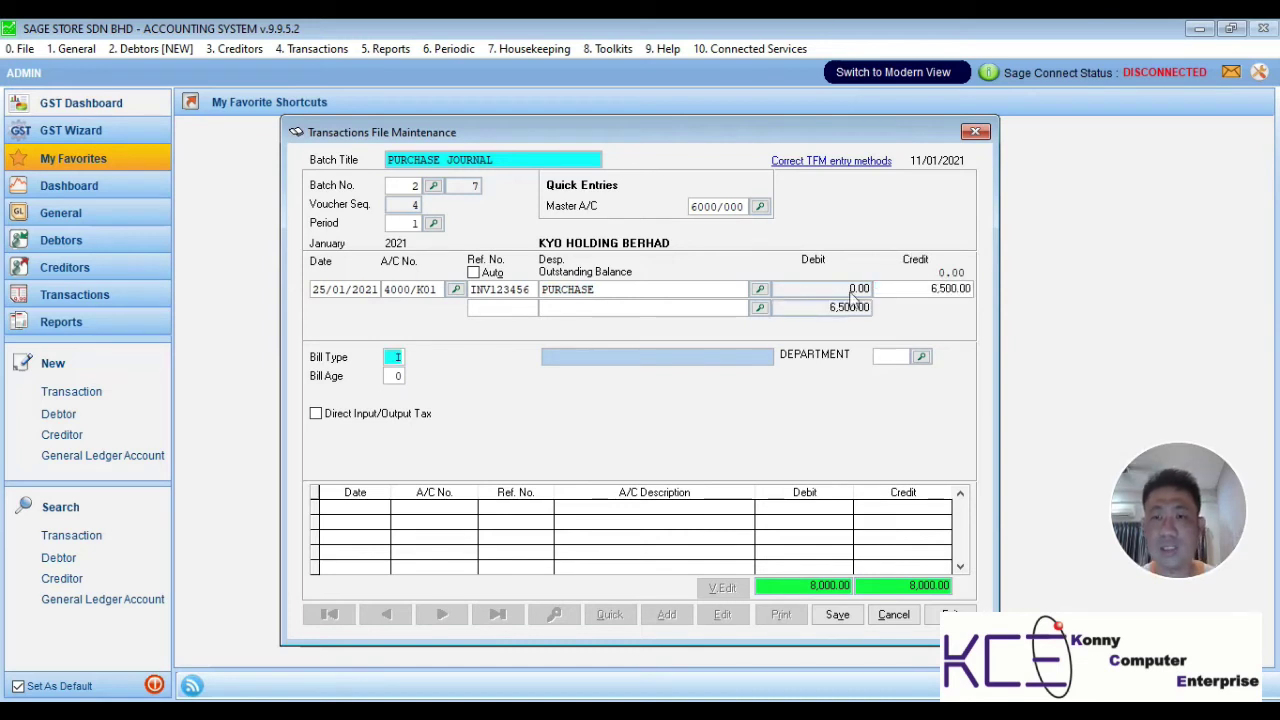
# Step: Assign the 6,500.00 purchase entry to the ELECTRICAL department and save it
pyautogui.click(921, 357)
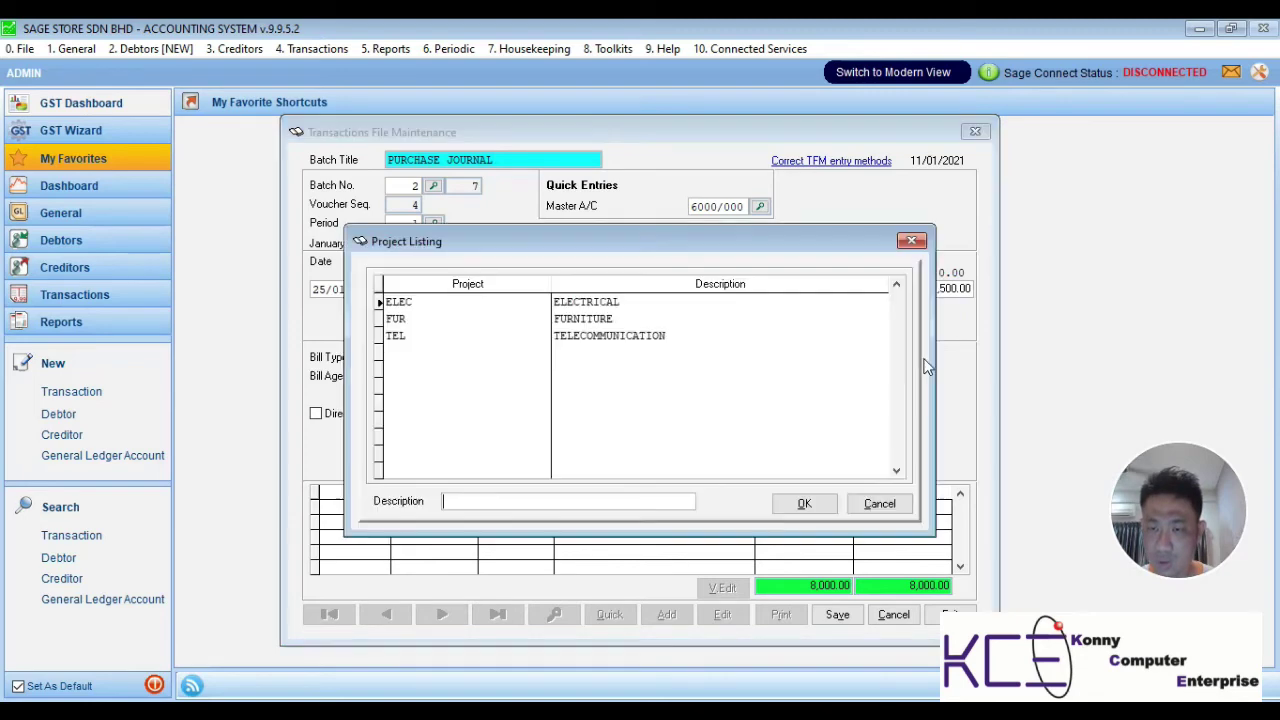
pyautogui.click(601, 302)
pyautogui.doubleClick(601, 302)
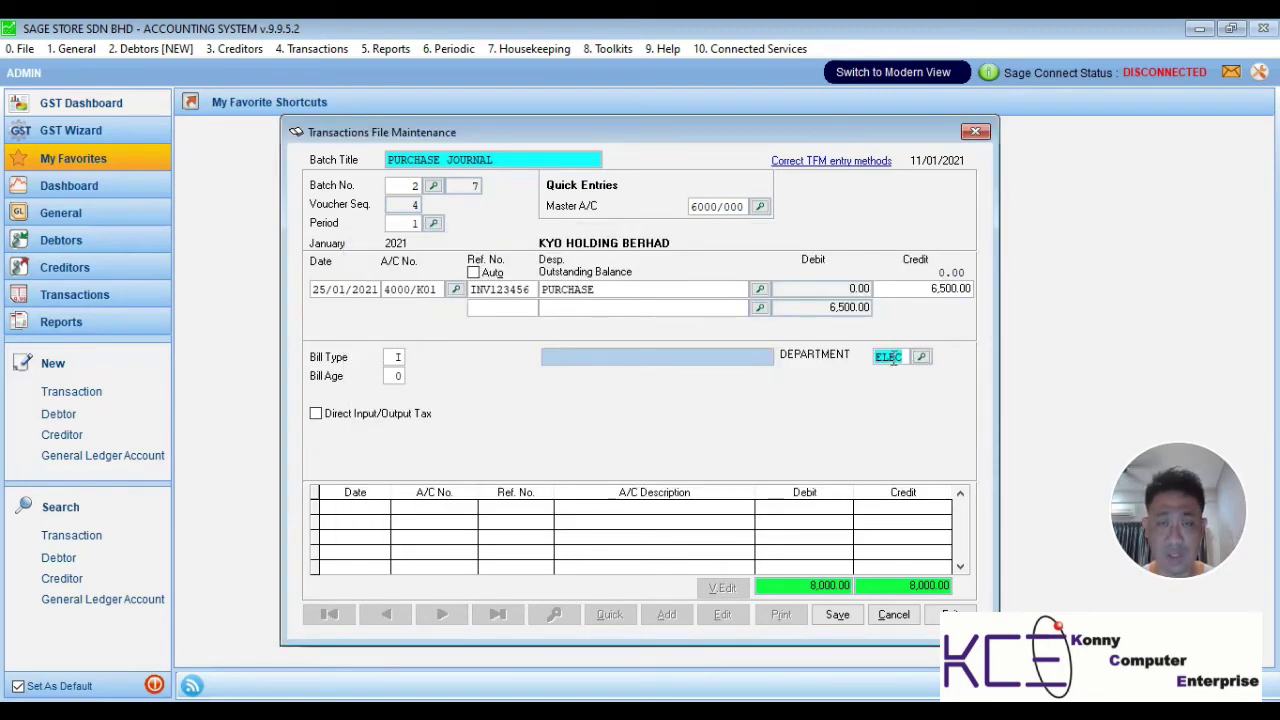
pyautogui.click(838, 617)
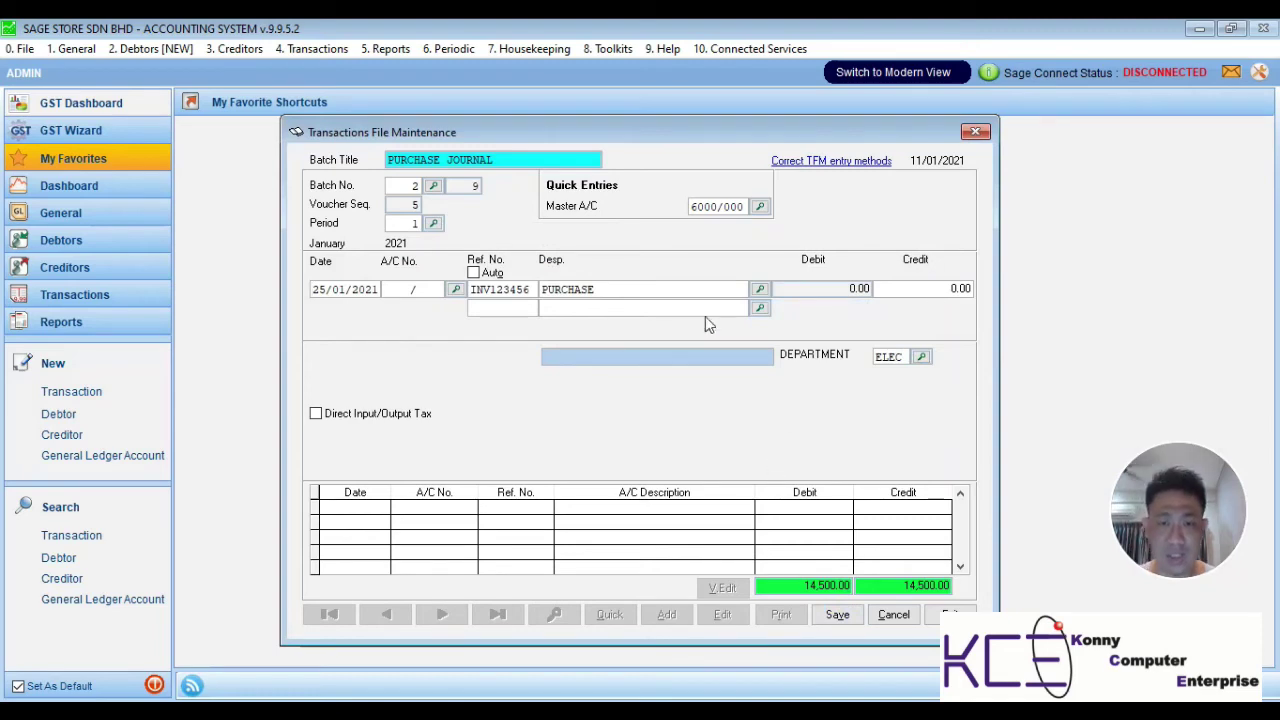
# Step: Enter a second purchase line for KYO HOLDING BERHAD under the same reference with a credit of 3,500.00
pyautogui.click(455, 289)
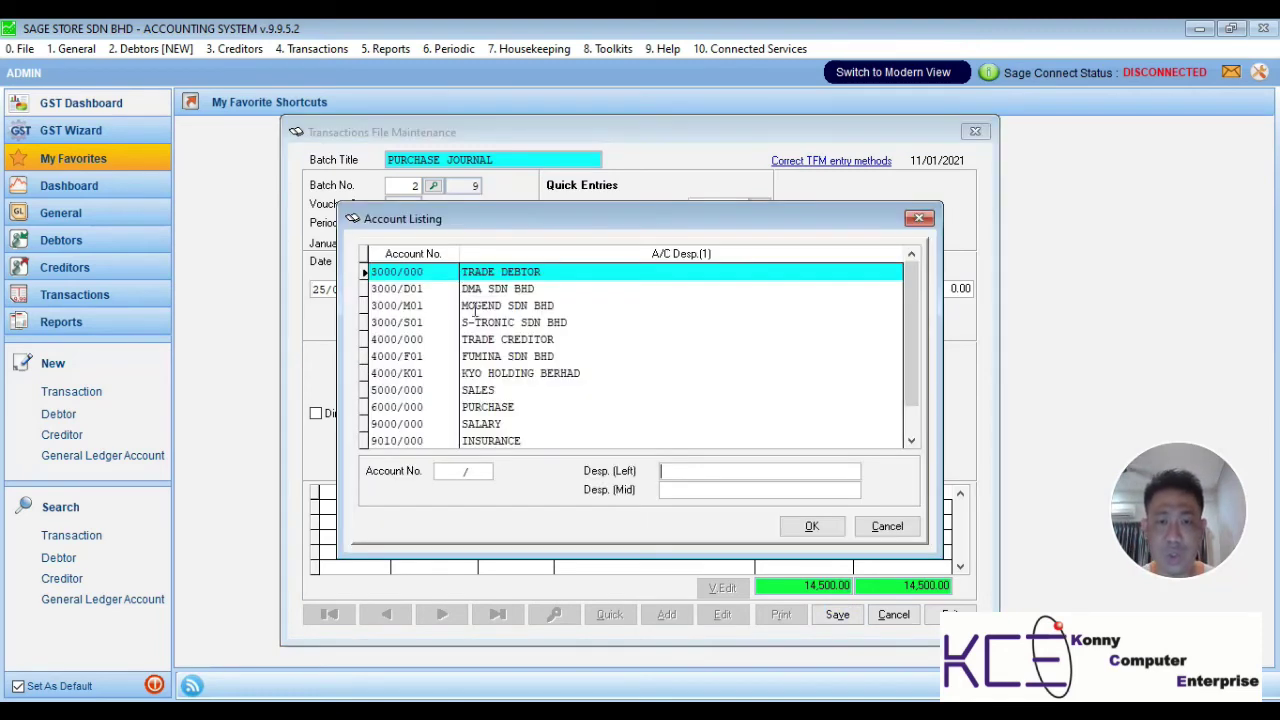
pyautogui.doubleClick(492, 373)
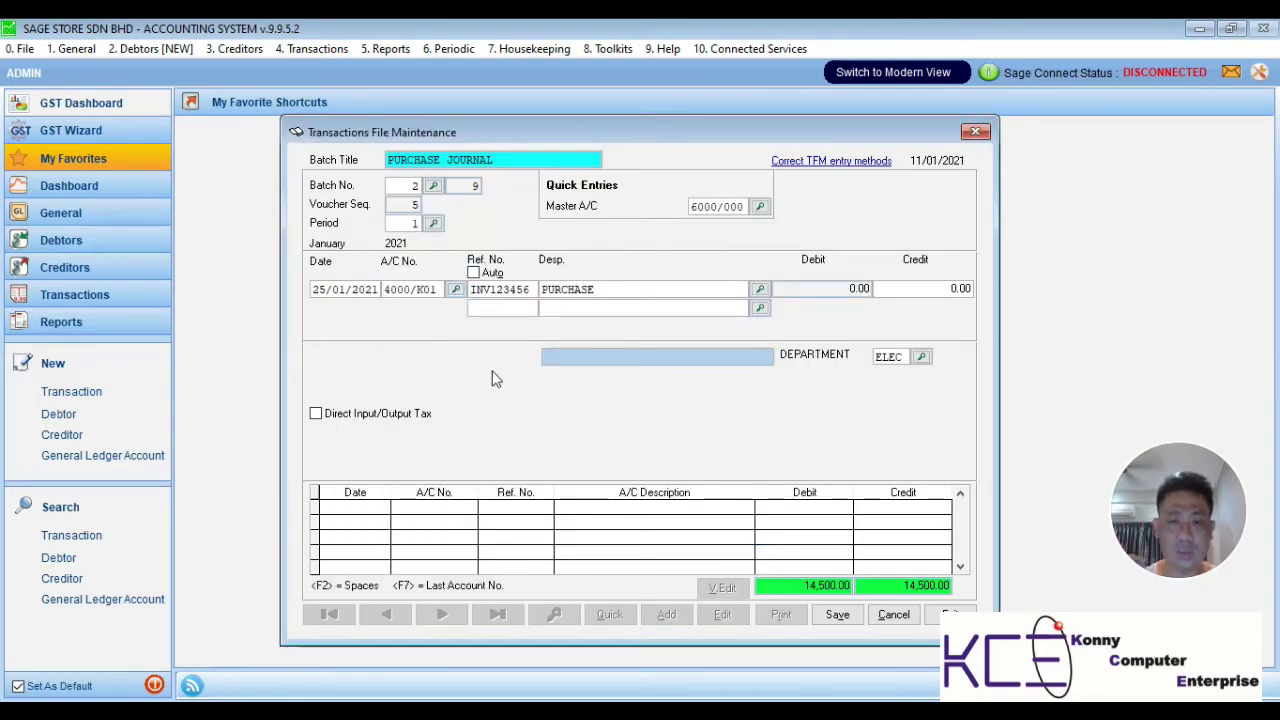
pyautogui.press('Return')
pyautogui.press('Return')
pyautogui.press('Return')
pyautogui.press('Return')
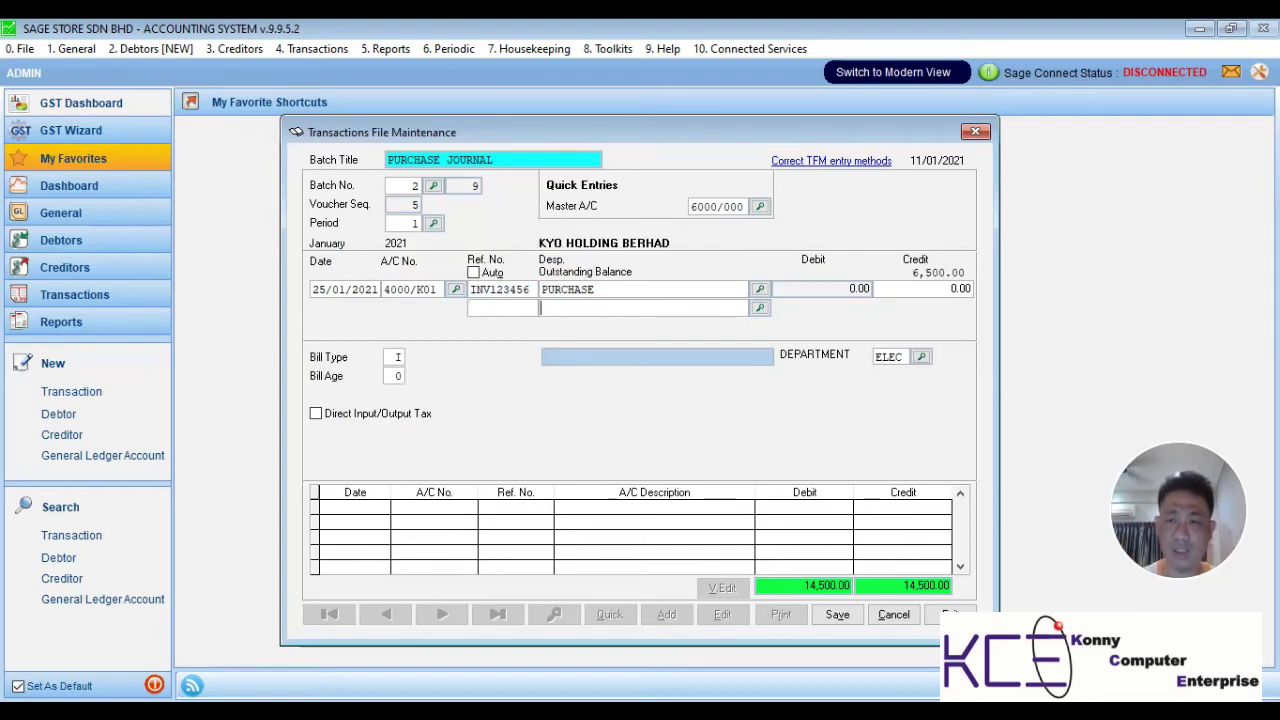
pyautogui.press('Return')
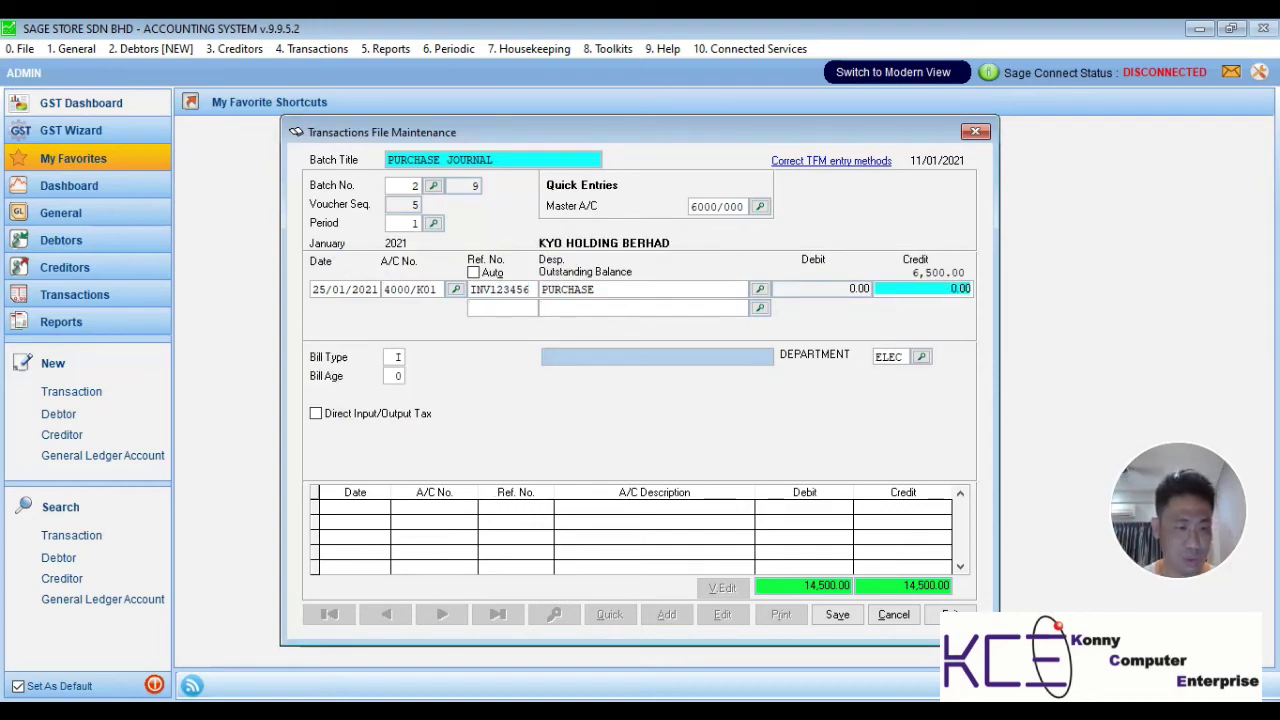
pyautogui.write('3500')
pyautogui.press('Return')
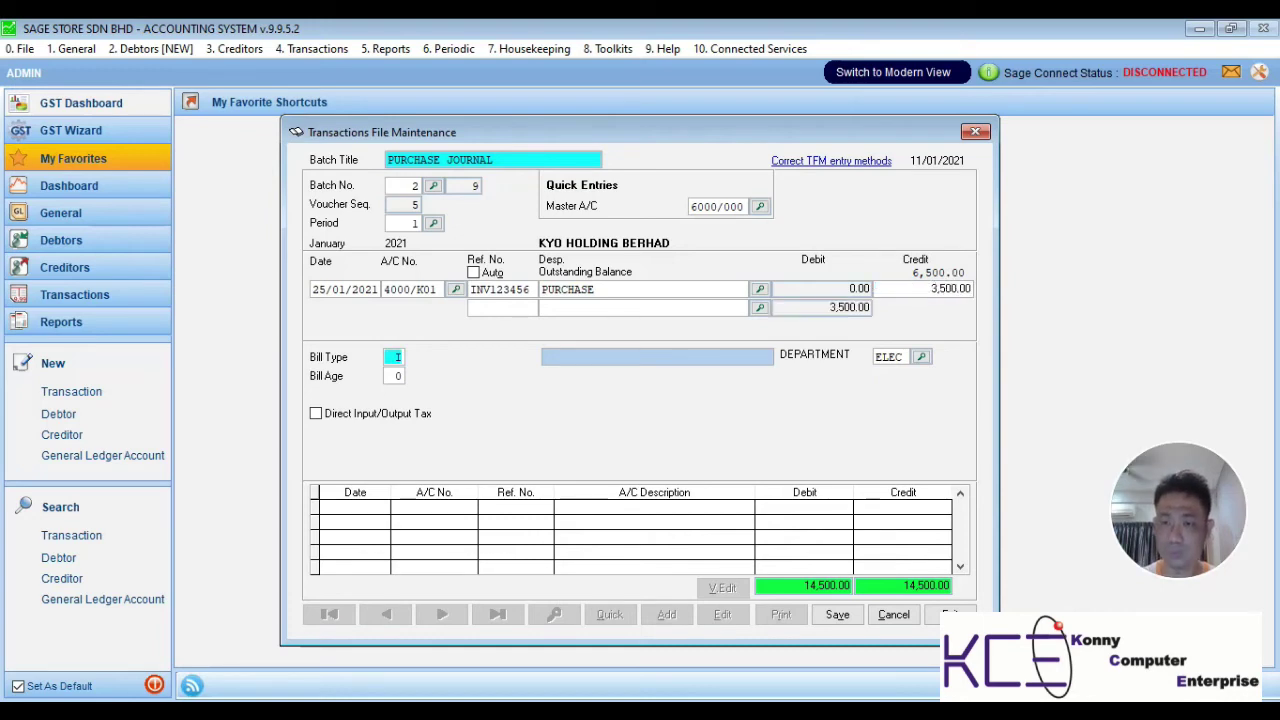
# Step: Assign the 3,500.00 entry to the FURNITURE department and save it, accepting the duplicate reference number
pyautogui.click(921, 357)
pyautogui.doubleClick(583, 315)
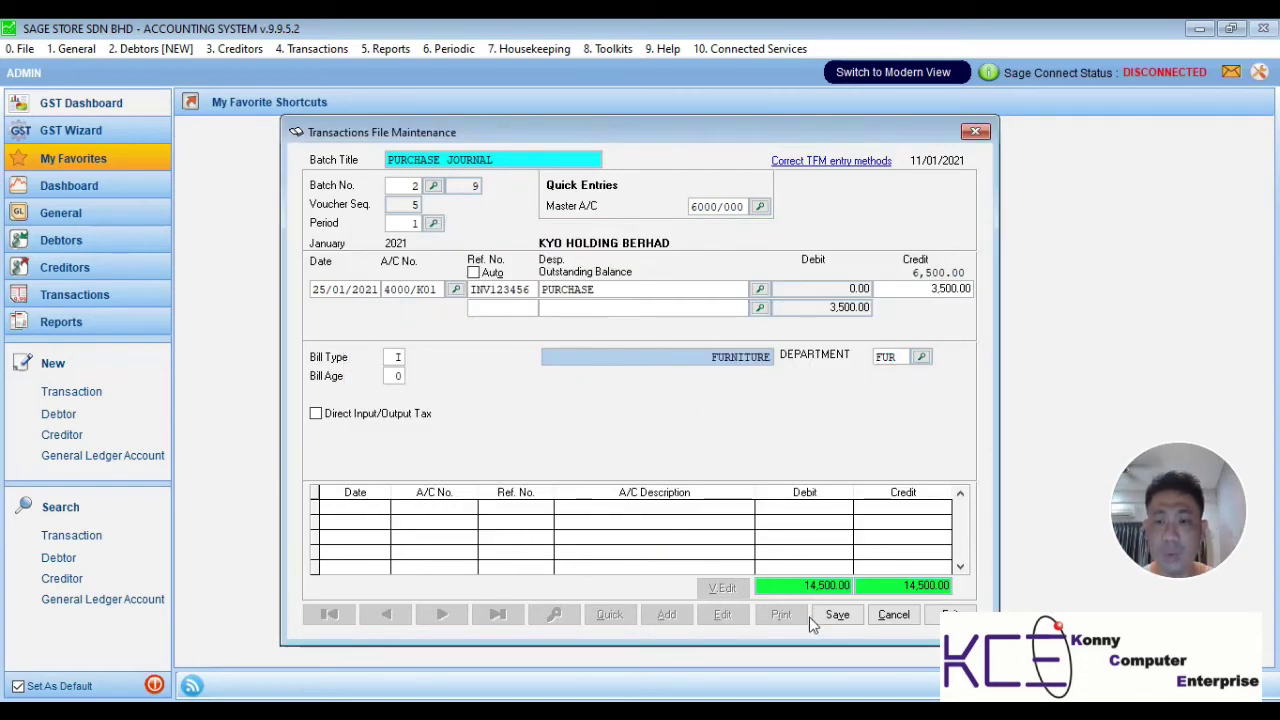
pyautogui.click(836, 617)
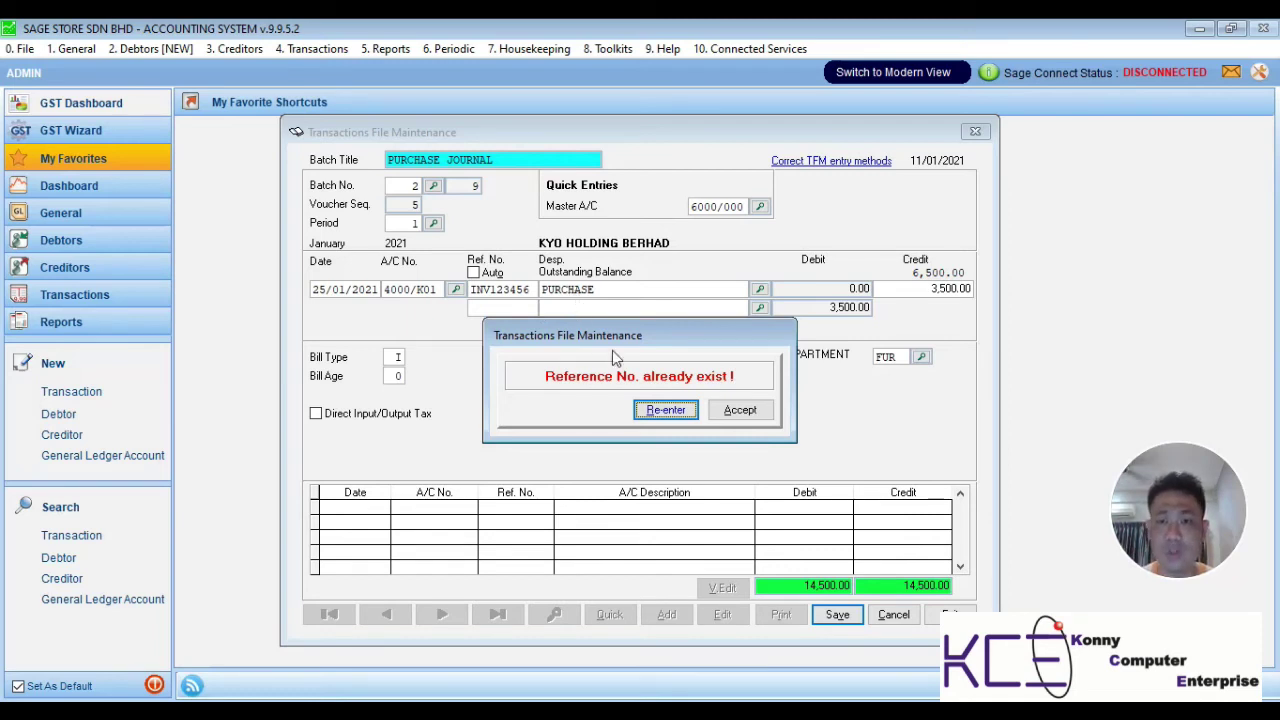
pyautogui.click(736, 414)
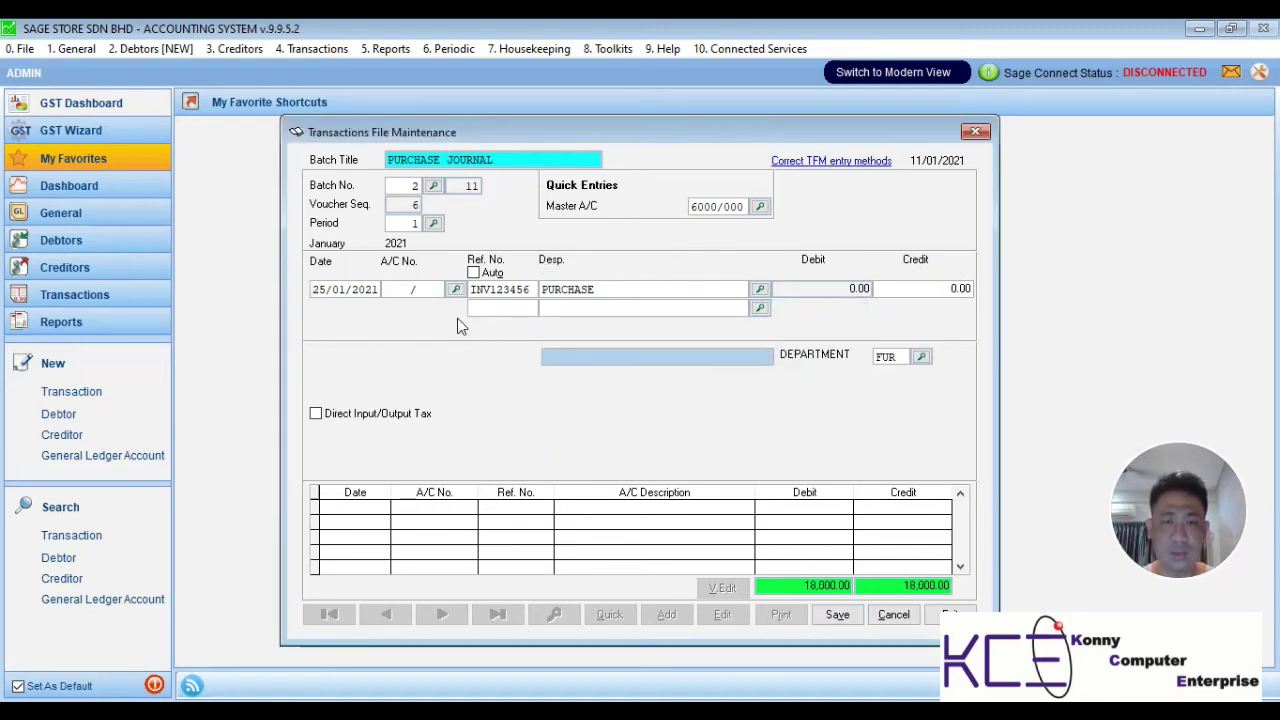
# Step: Enter a third purchase line for KYO HOLDING BERHAD under the same reference with a credit of 4,500.00
pyautogui.click(456, 289)
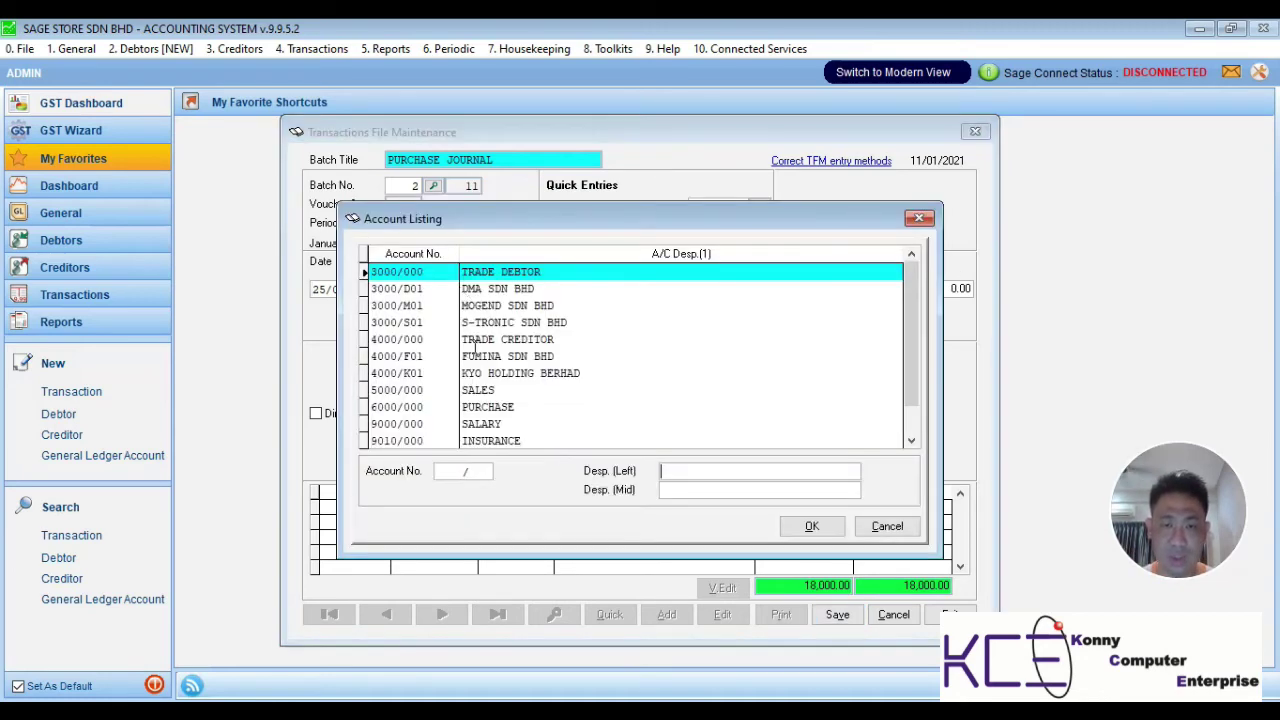
pyautogui.doubleClick(495, 373)
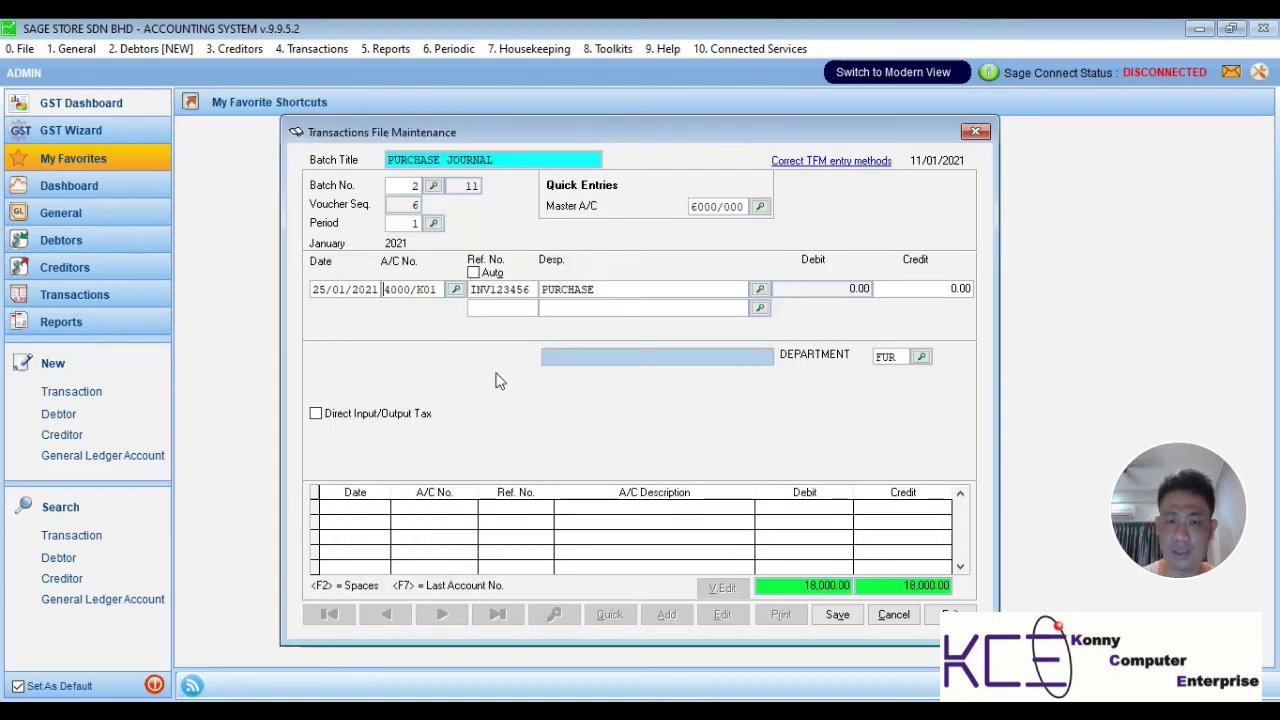
pyautogui.press('Return')
pyautogui.press('Return')
pyautogui.press('Return')
pyautogui.press('Return')
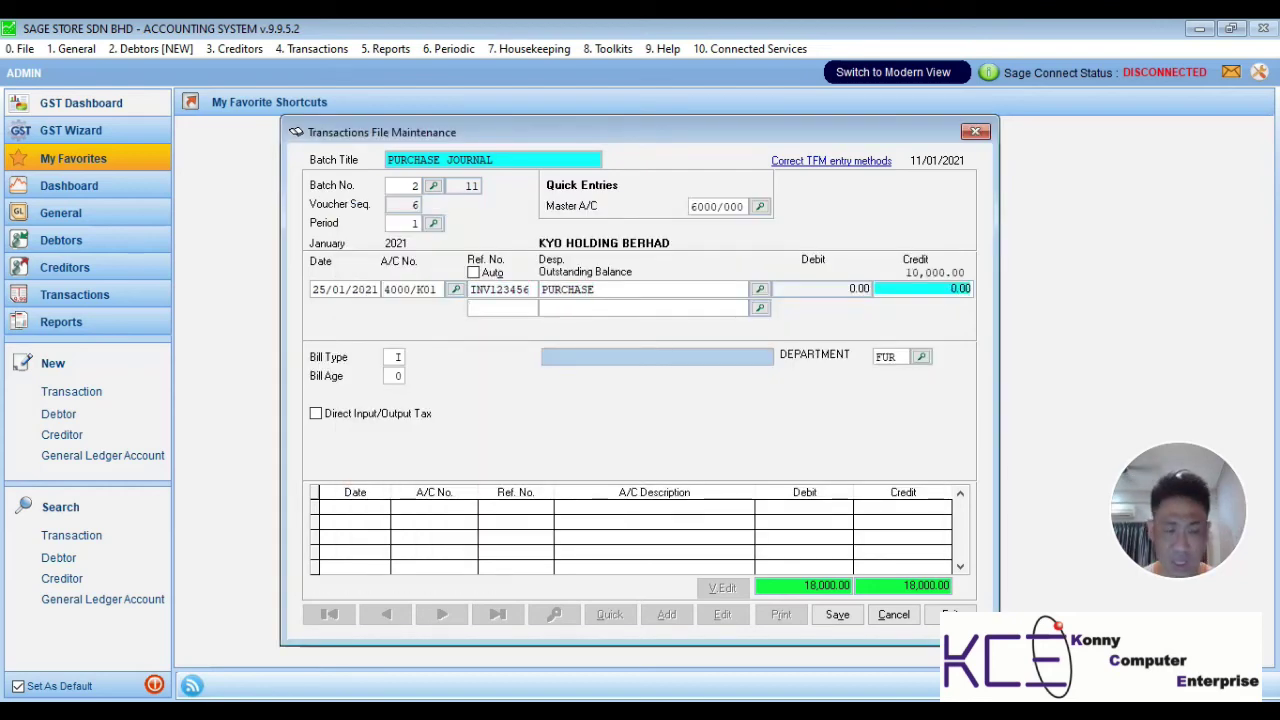
pyautogui.write('4500')
pyautogui.press('Return')
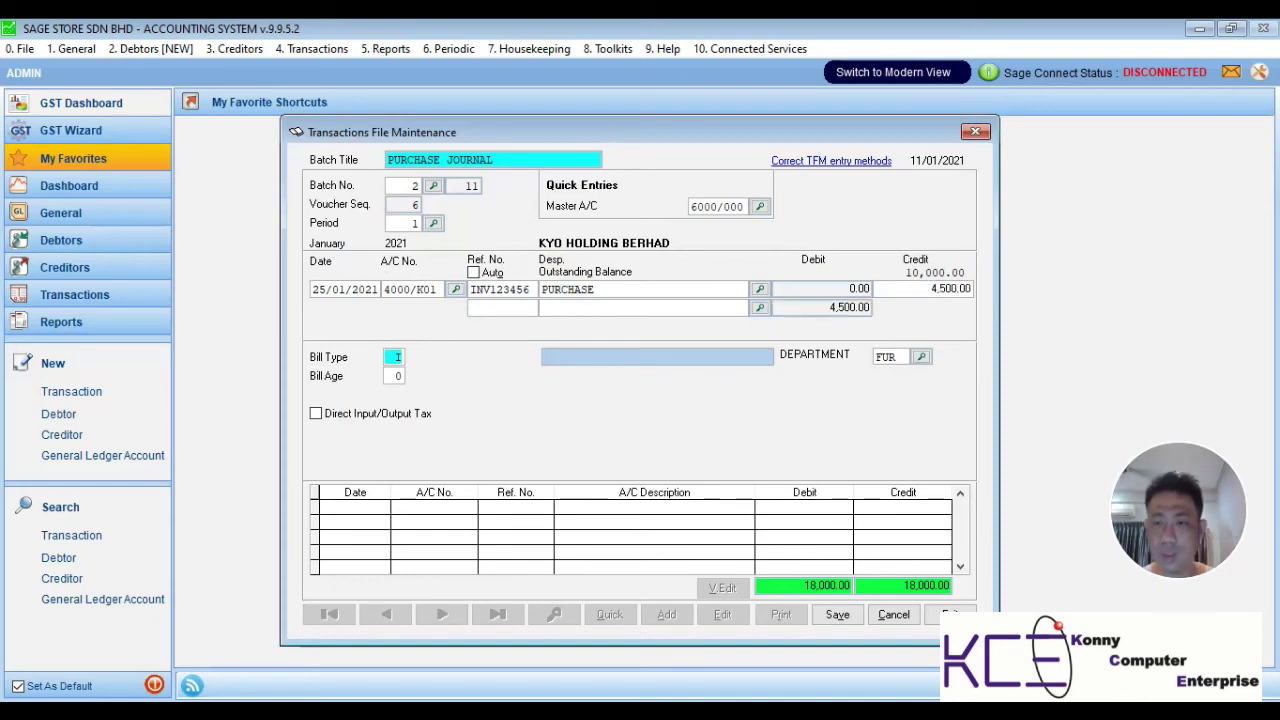
# Step: Assign the 4,500.00 entry to the TELECOMMUNICATION department and save it, accepting the duplicate reference number
pyautogui.click(921, 357)
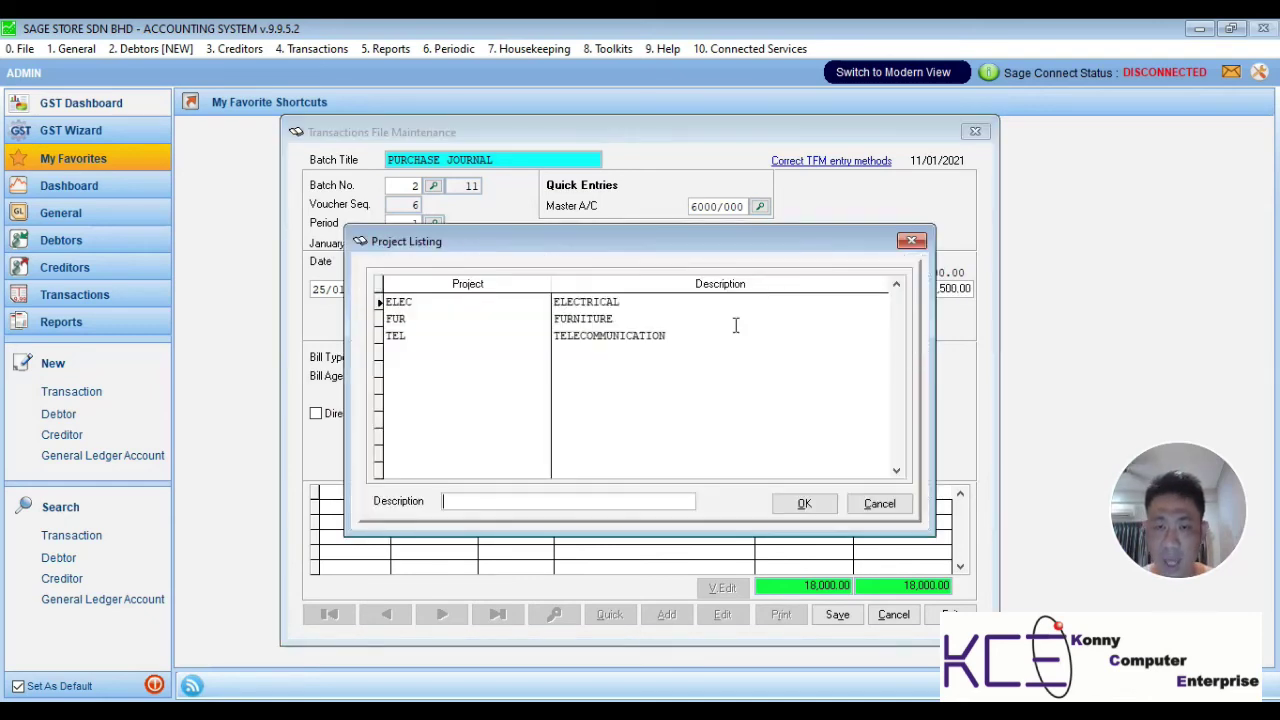
pyautogui.doubleClick(594, 336)
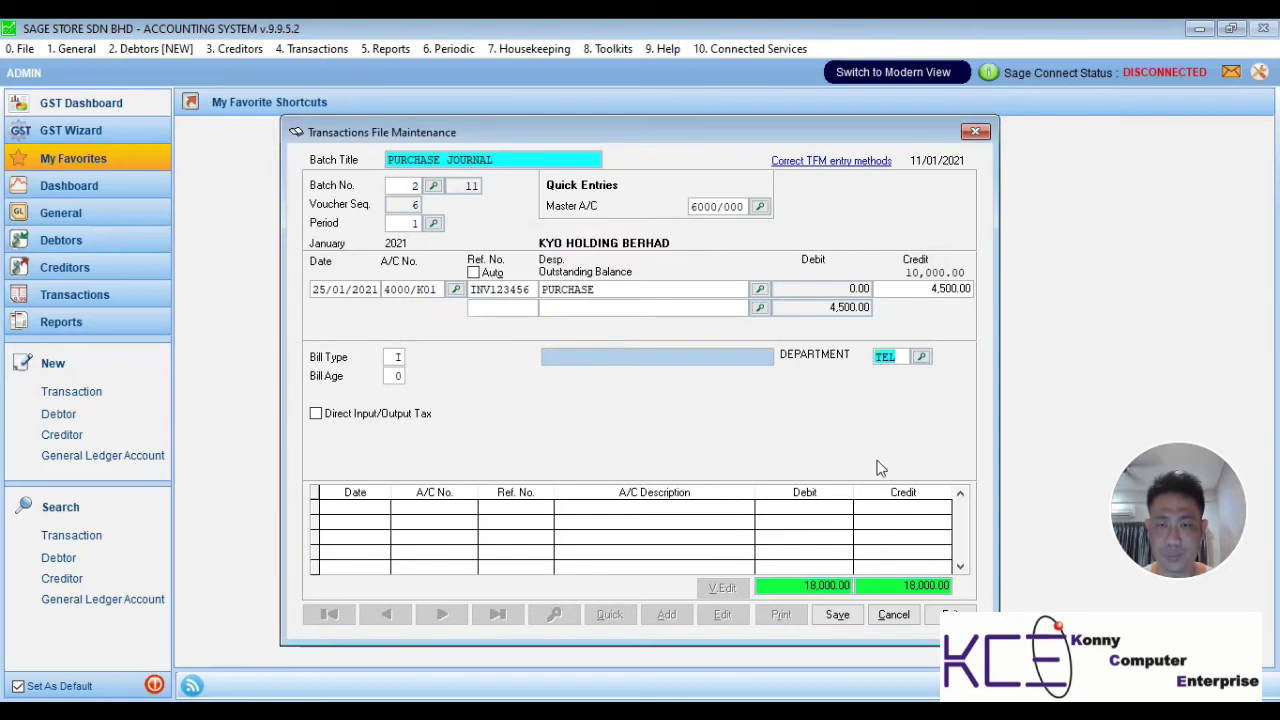
pyautogui.press('Return')
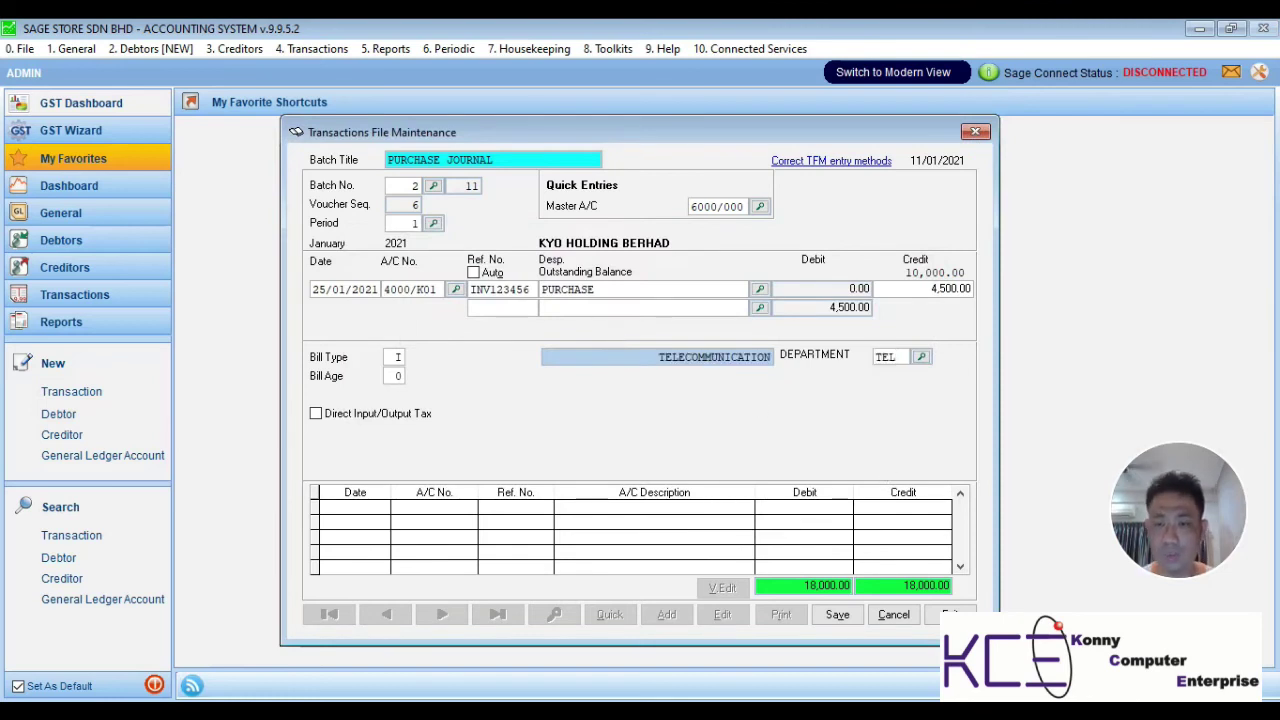
pyautogui.click(852, 610)
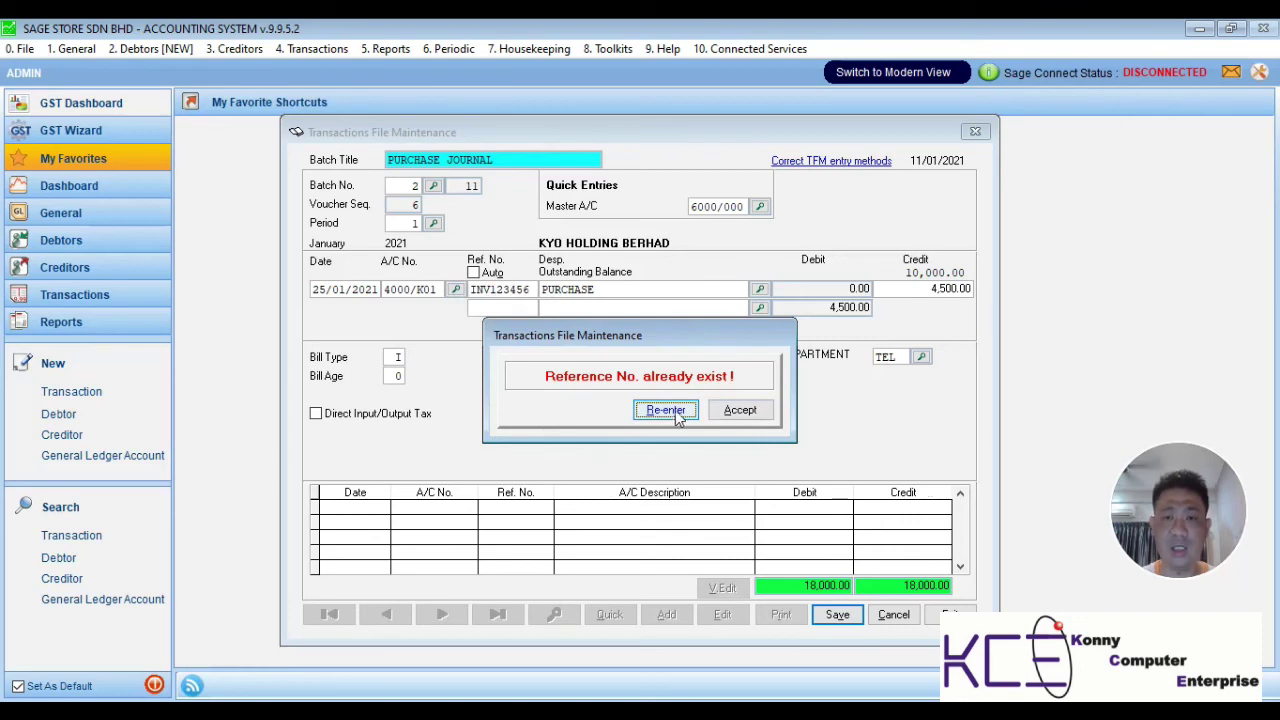
pyautogui.click(734, 410)
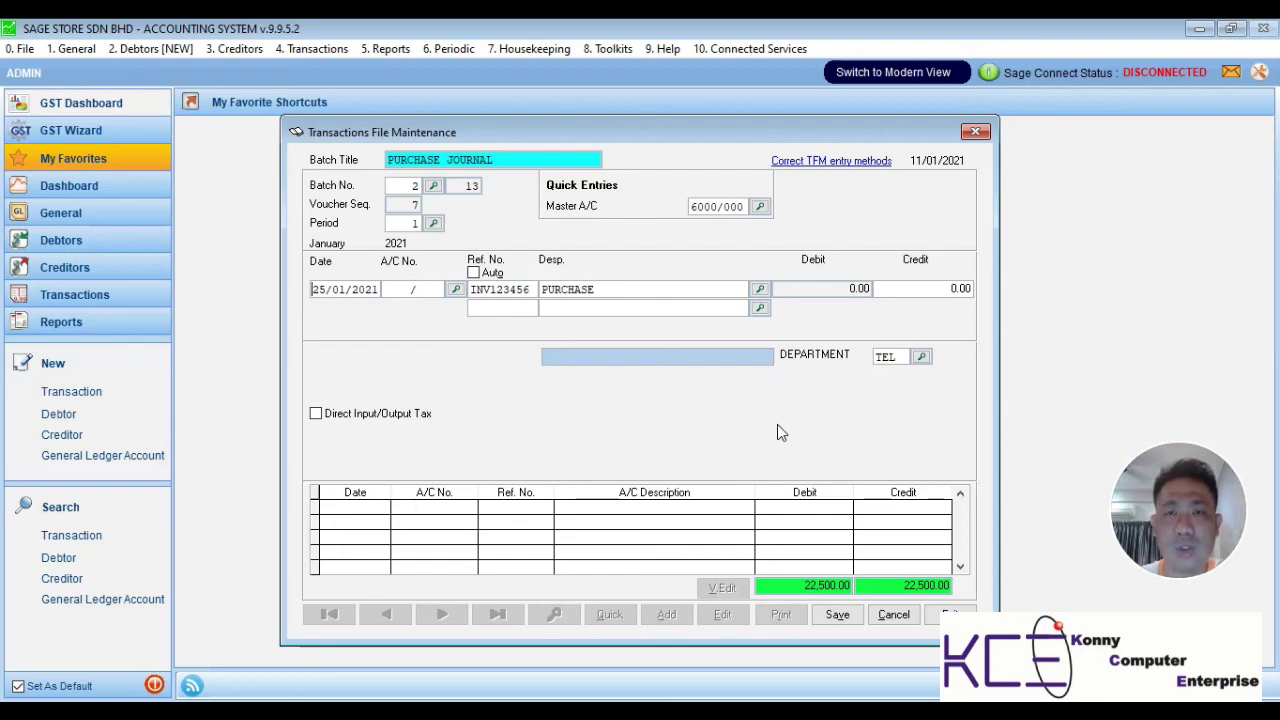
pyautogui.moveTo(1203, 527)
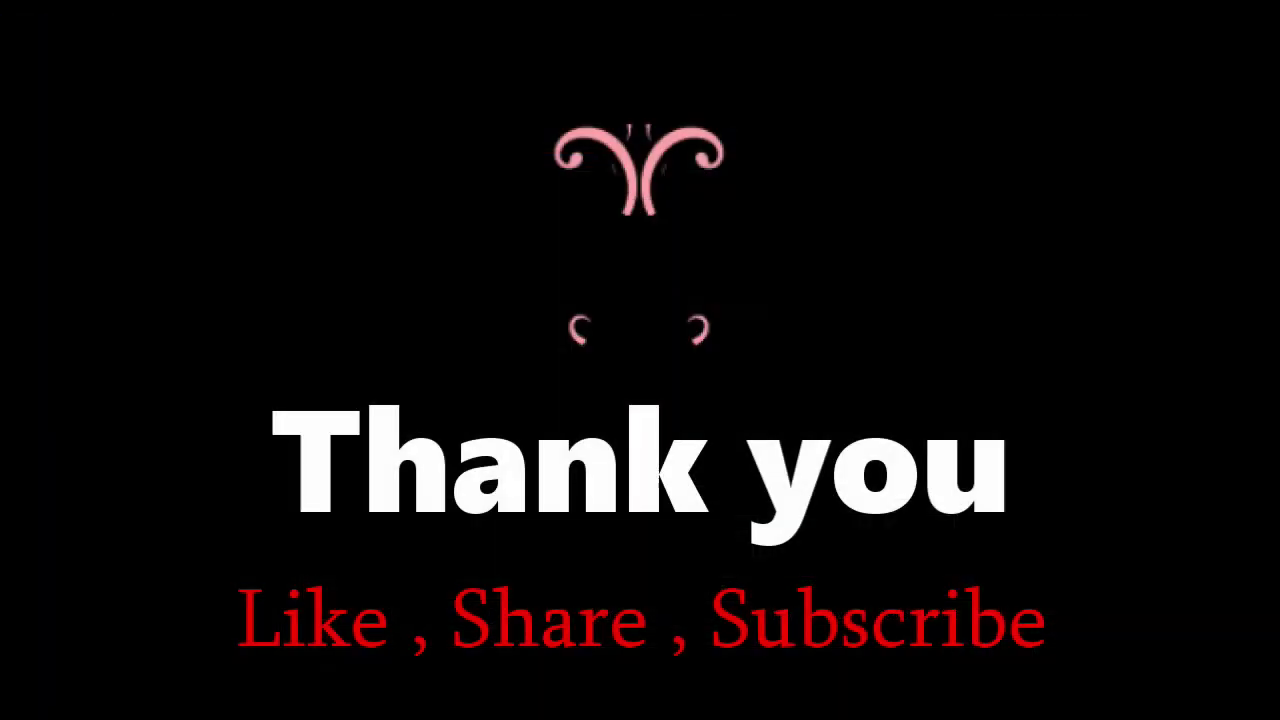